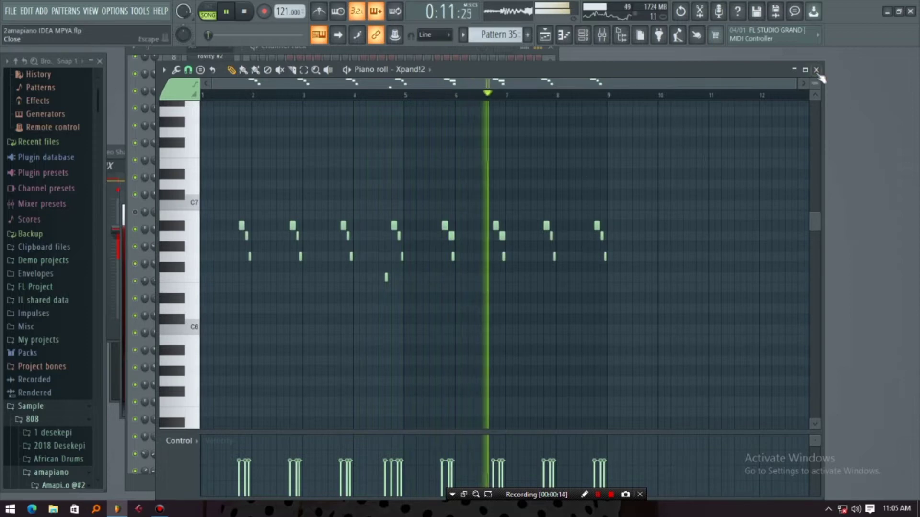
Close the Xpand!2 piano roll and look over the playlist's tracks across the whole arrangement
click(816, 70)
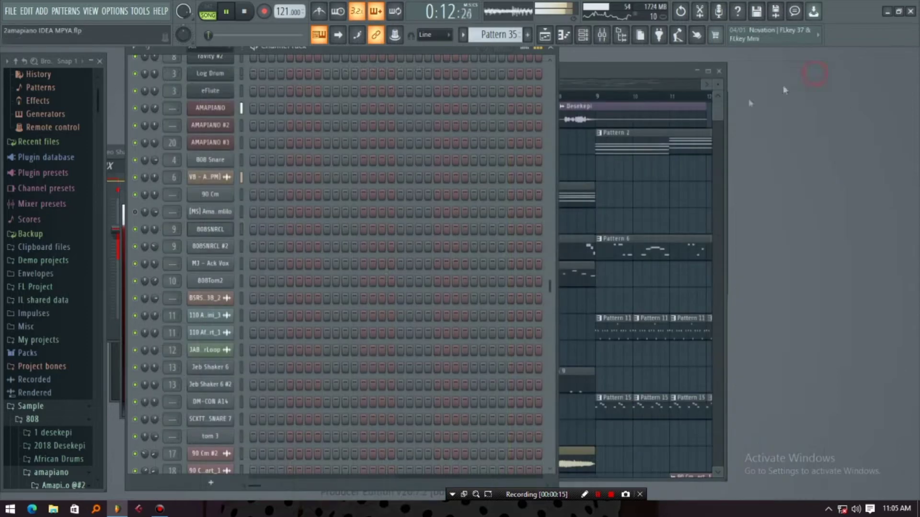
click(603, 71)
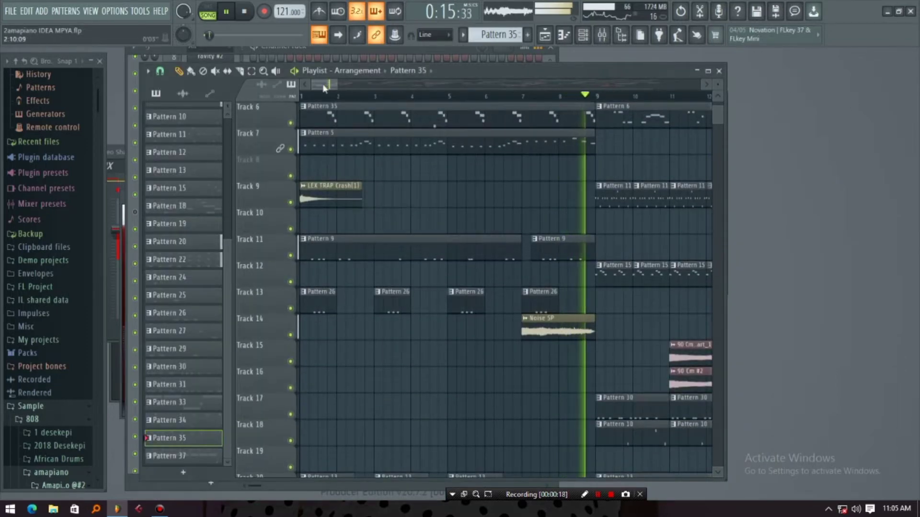
drag(323, 86, 342, 88)
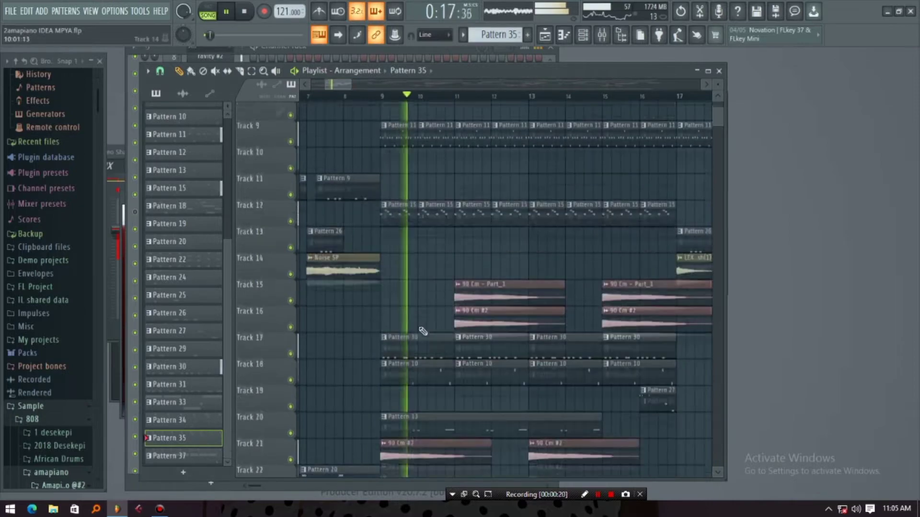
scroll(412, 329, down, 1)
scroll(423, 331, up, 6)
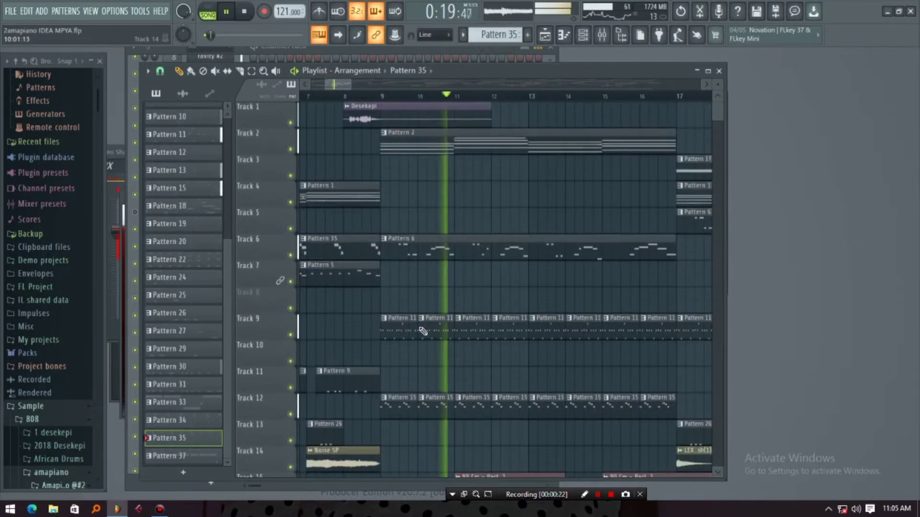
drag(353, 78, 529, 84)
scroll(380, 276, down, 3)
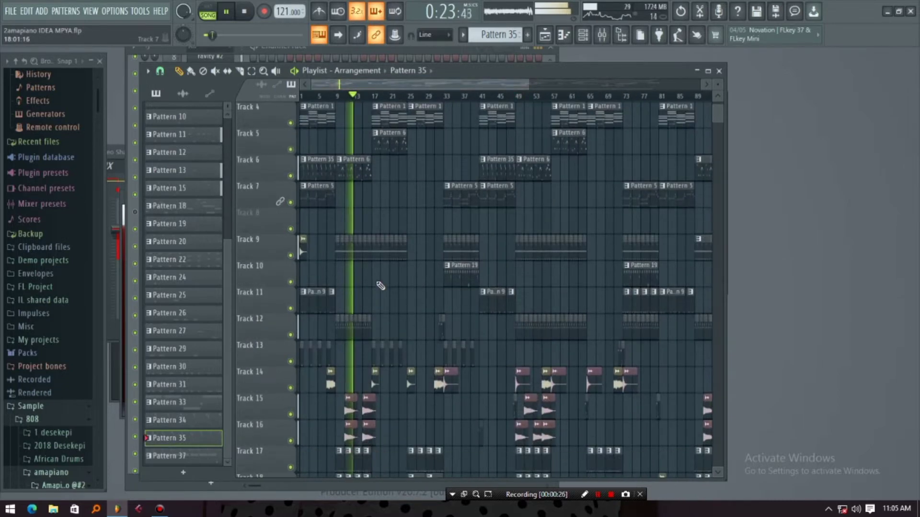
Examine the ravity notes of the Pattern 6 clip on Track 6 and view that channel's instrument preset
double_click(355, 167)
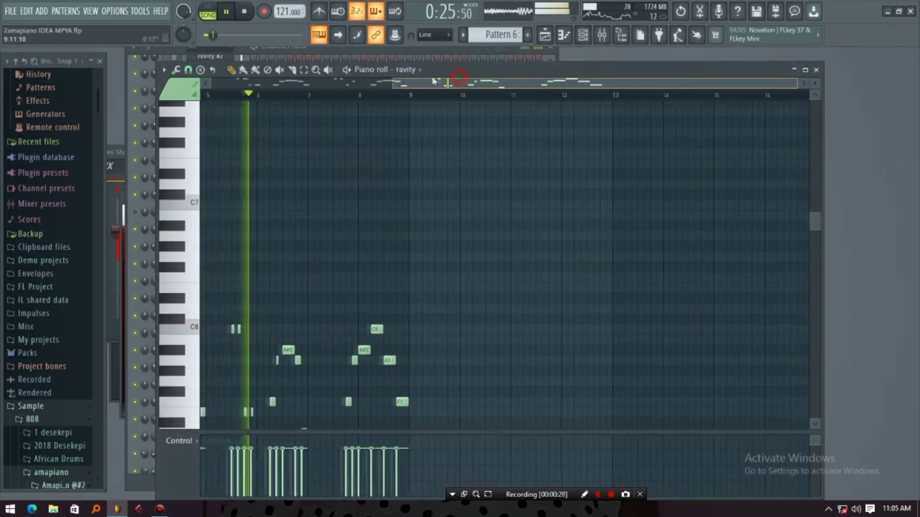
drag(376, 85, 335, 117)
scroll(588, 242, down, 3)
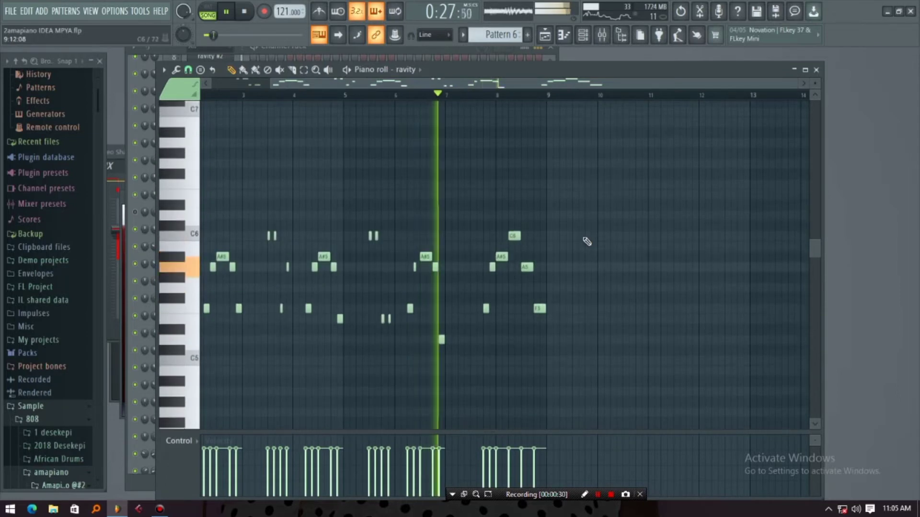
drag(519, 82, 498, 82)
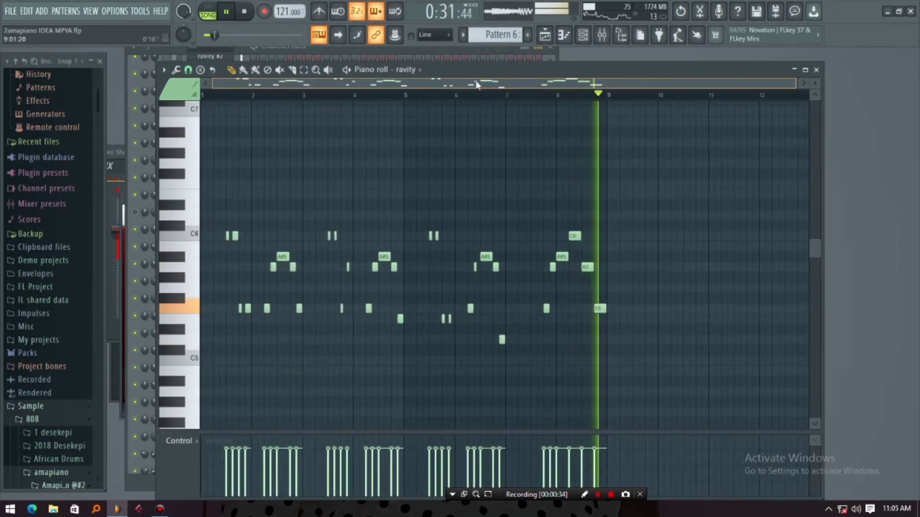
click(816, 70)
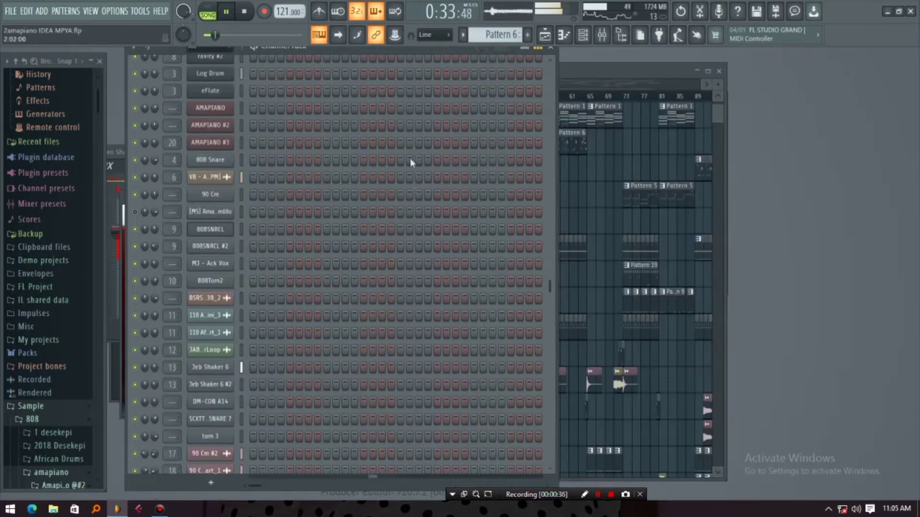
click(210, 229)
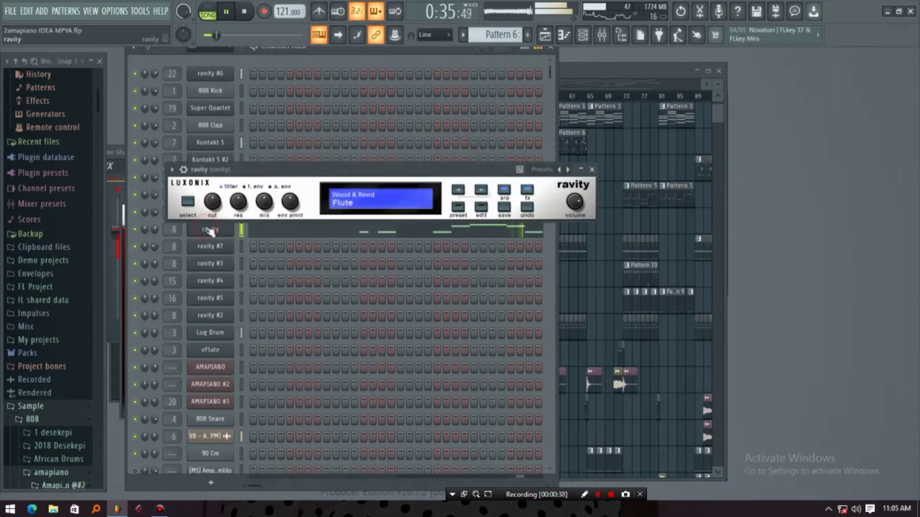
click(547, 36)
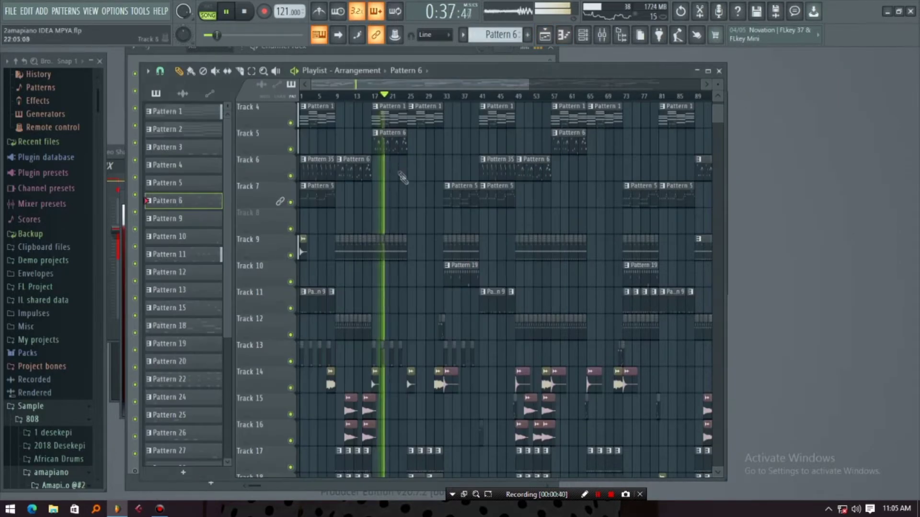
Examine the Kontakt 5 chords of a Pattern 1 clip on Track 4, then return to the playlist
scroll(403, 177, up, 3)
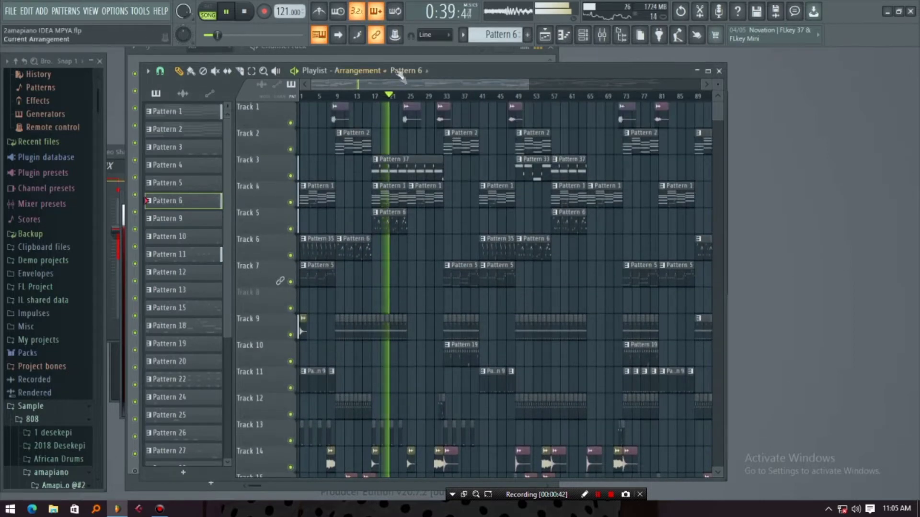
drag(409, 88, 426, 91)
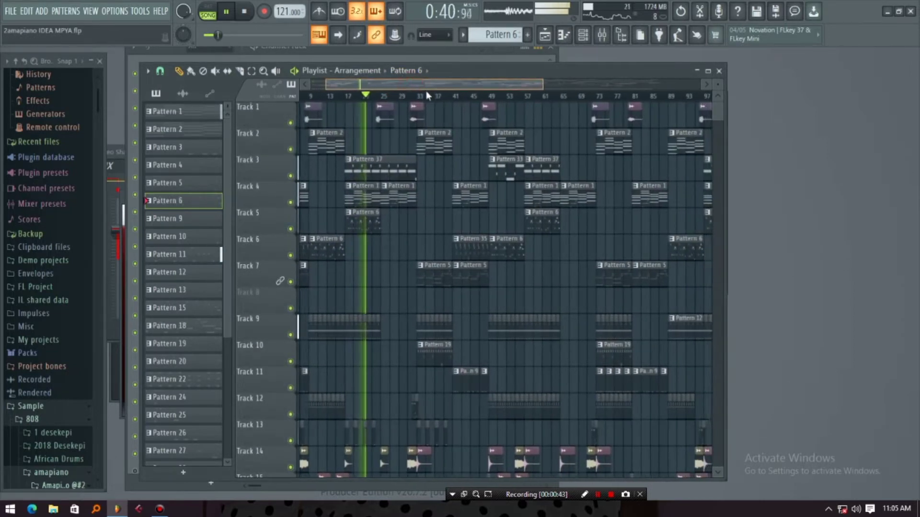
double_click(391, 199)
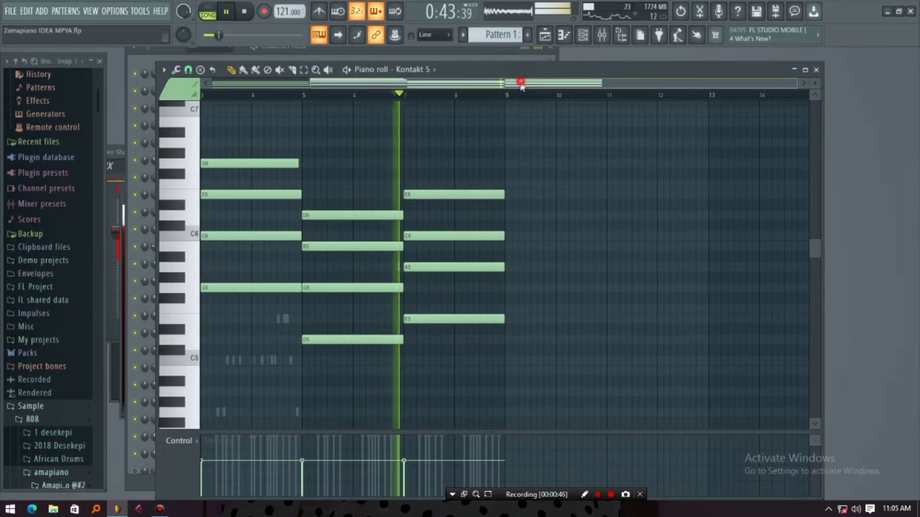
drag(519, 82, 307, 91)
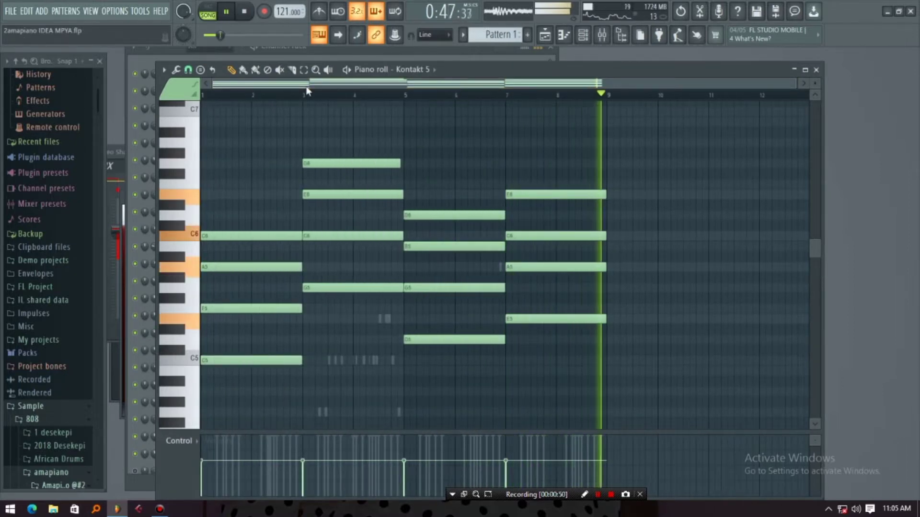
click(816, 70)
click(588, 72)
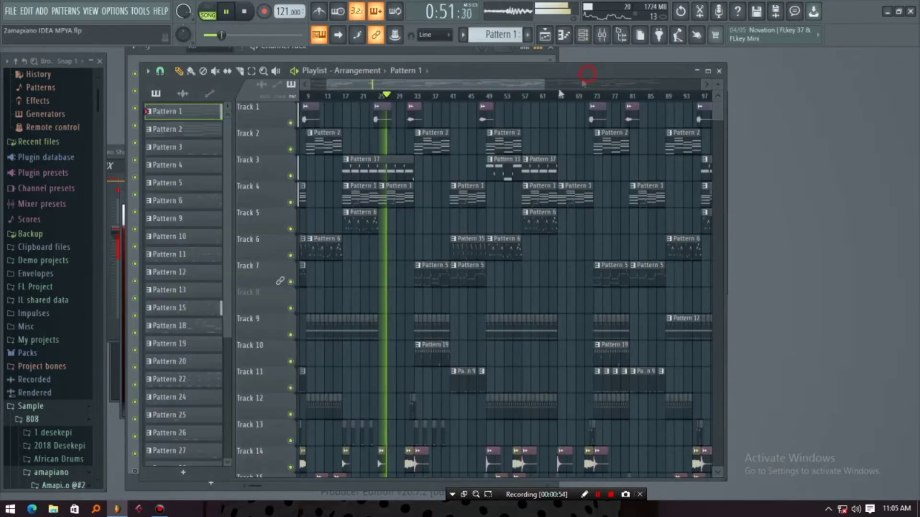
Examine the ravity #2 notes of Pattern 15 in the piano roll, then bring back the playlist
scroll(374, 276, down, 5)
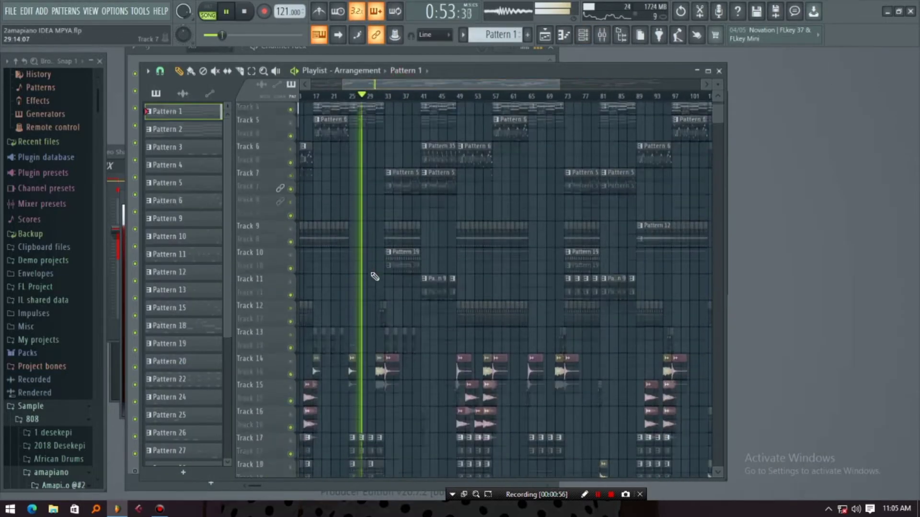
scroll(378, 297, down, 2)
double_click(379, 304)
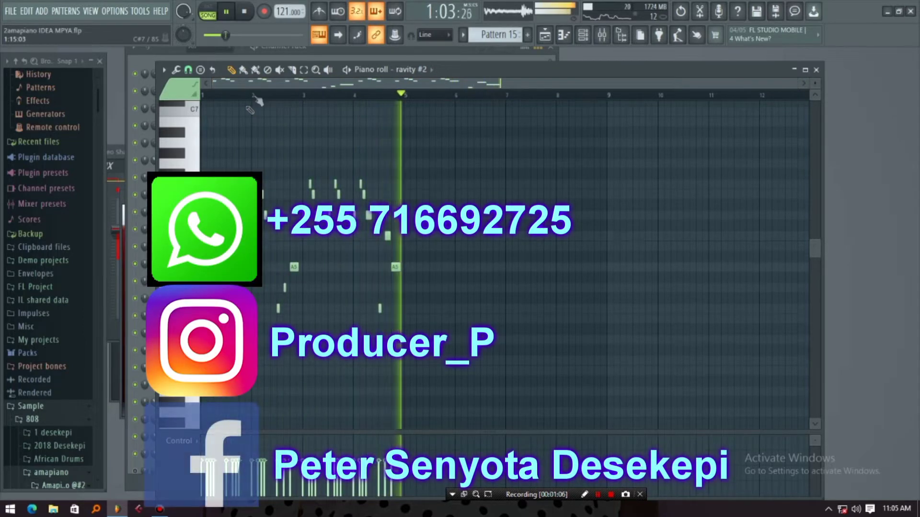
key(F5)
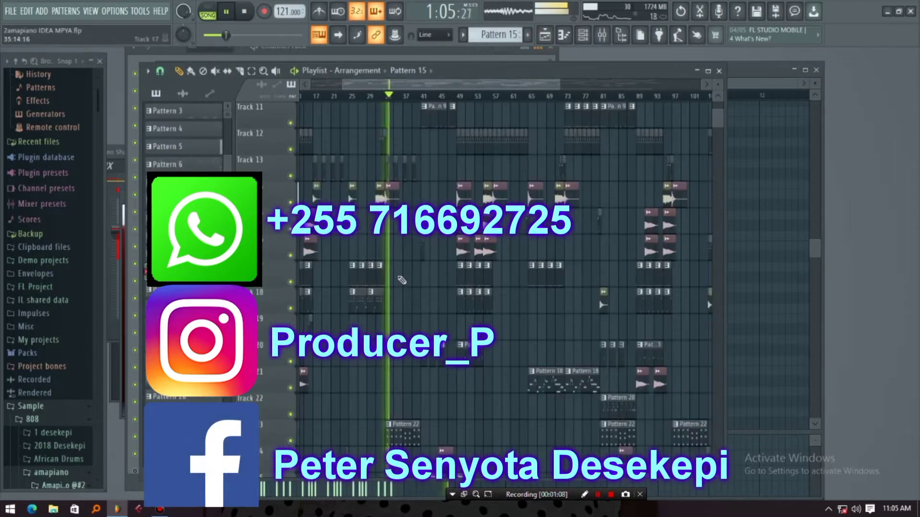
Examine the AMAPIANO notes of the first Pattern 5 clip in view on Track 7, then return to the playlist
scroll(402, 281, down, 4)
scroll(403, 330, up, 5)
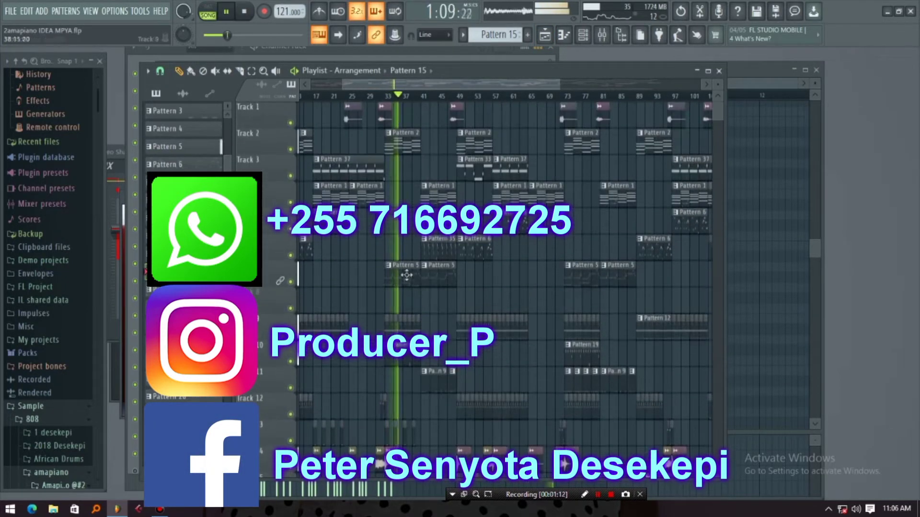
double_click(407, 273)
drag(581, 85, 418, 94)
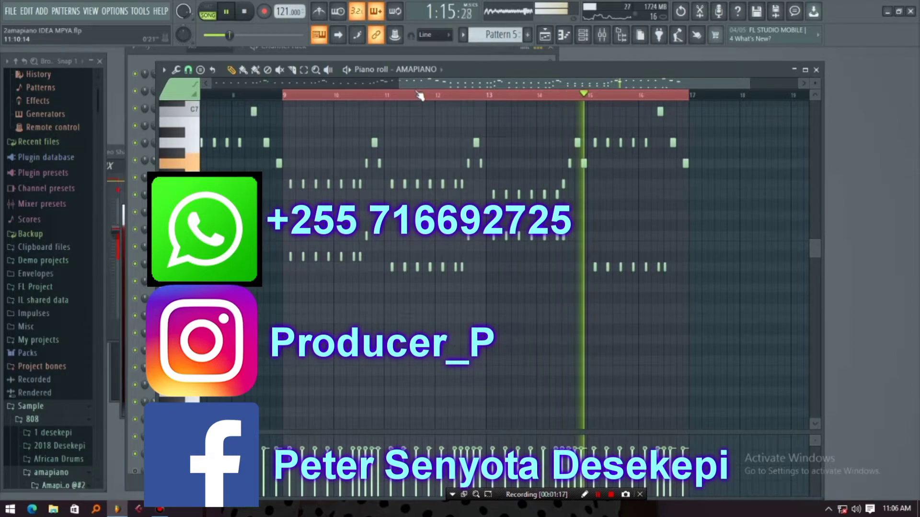
click(816, 70)
click(575, 71)
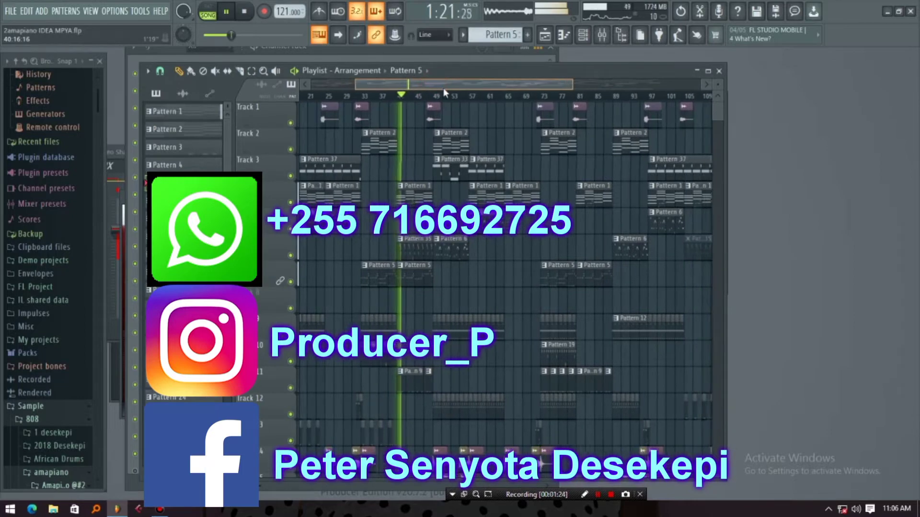
Examine the 808SNRCL hits of the Pattern 9 clip on Track 11 in the piano roll and the channel rack
scroll(424, 186, down, 3)
scroll(424, 186, down, 2)
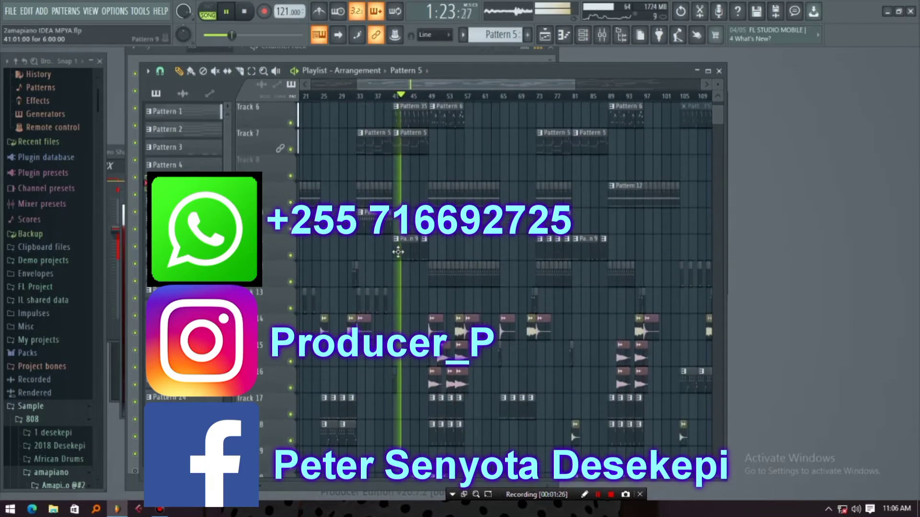
double_click(398, 253)
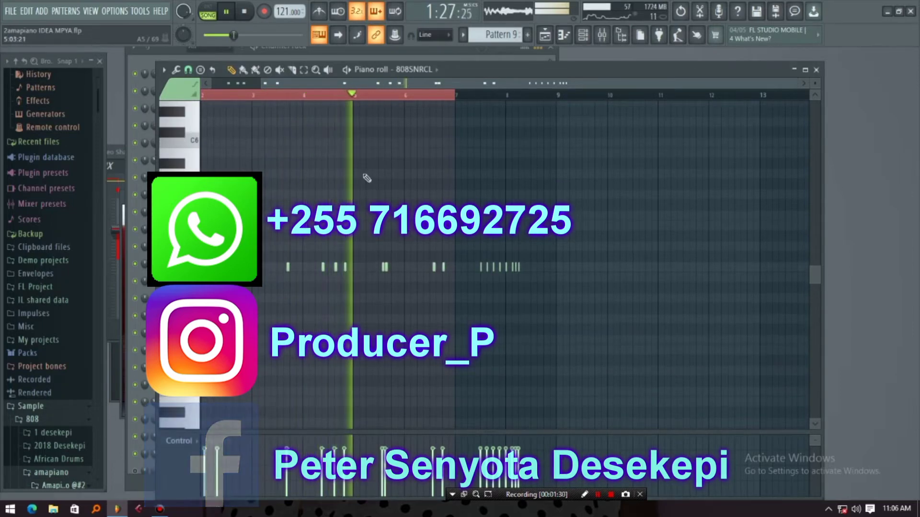
click(390, 52)
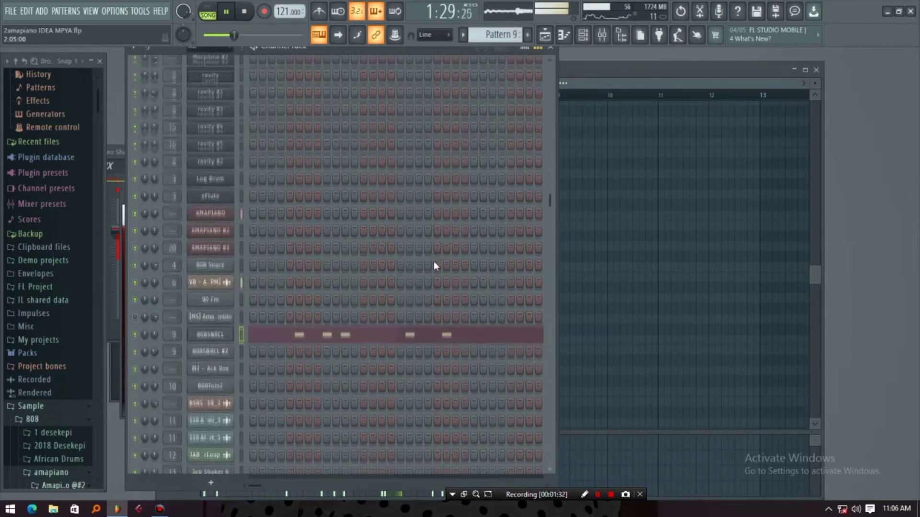
click(345, 334)
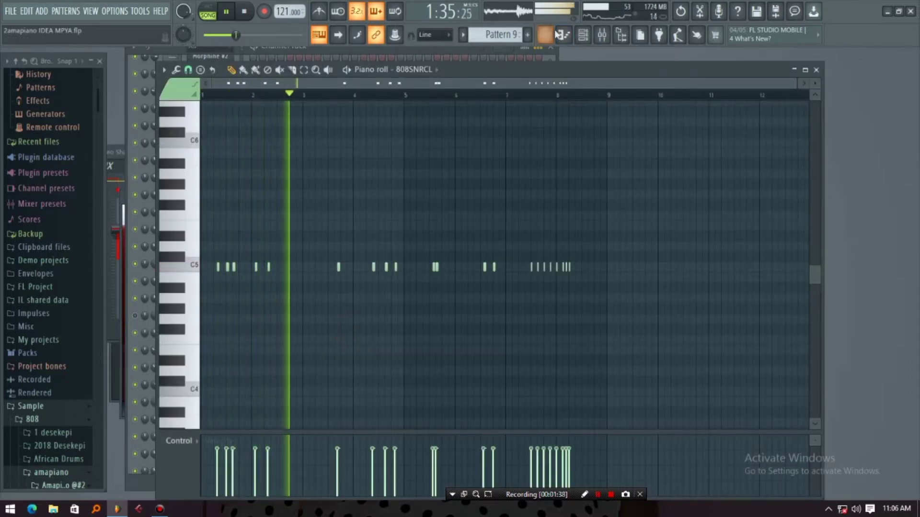
click(555, 36)
Examine the ARABIC SNEAR hits of the Pattern 30 clip on Track 17 up close in the piano roll
scroll(441, 316, down, 6)
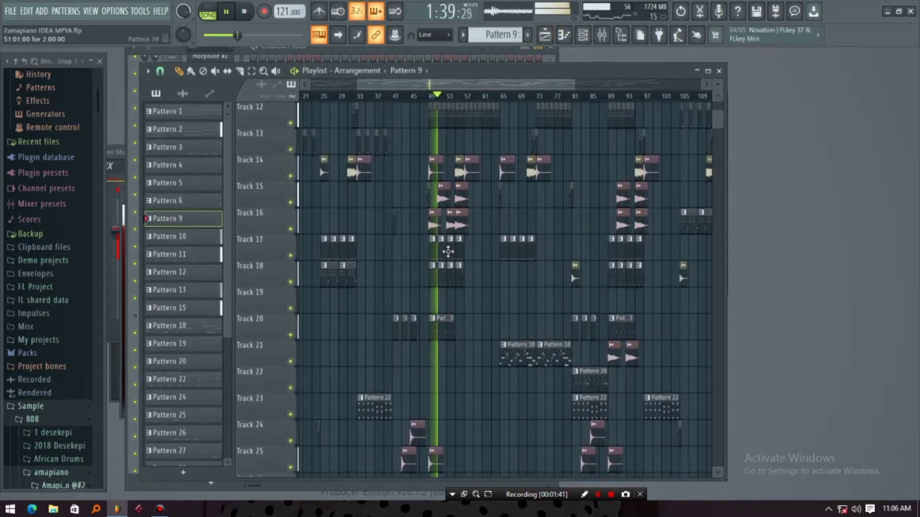
double_click(439, 253)
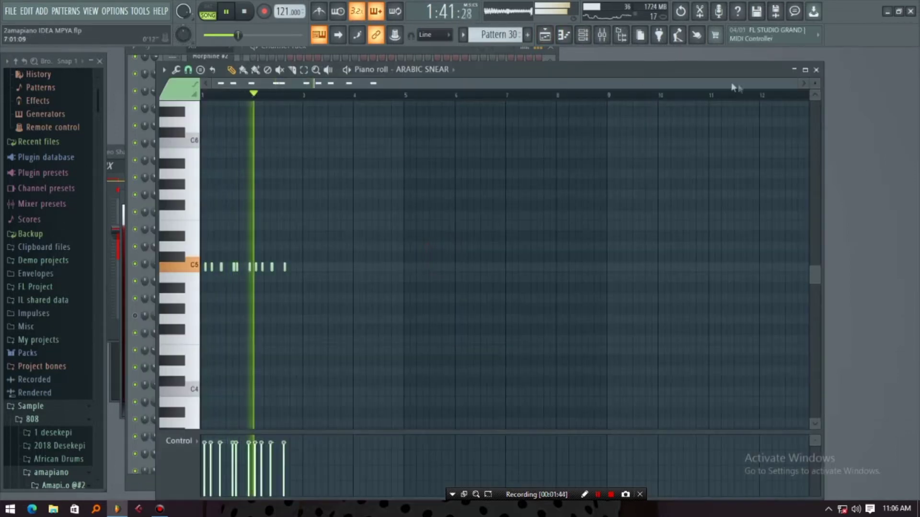
drag(798, 83, 661, 83)
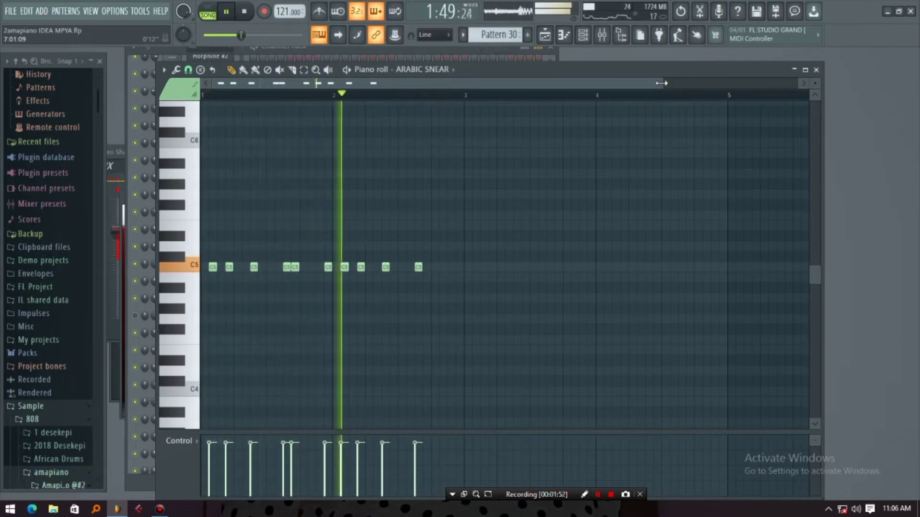
click(546, 35)
Examine the ravity #6 notes of the Pattern 37 clip on Track 3, then return to the playlist arrangement
drag(456, 85, 537, 87)
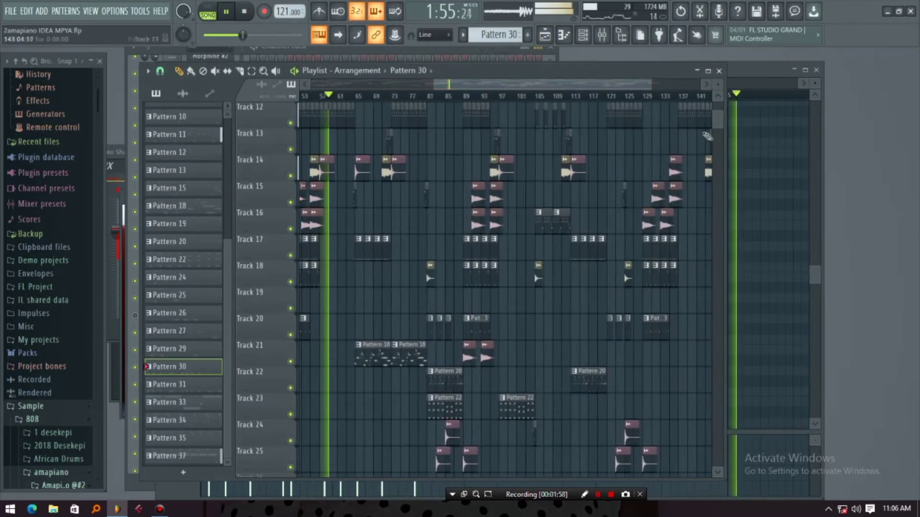
scroll(720, 119, up, 4)
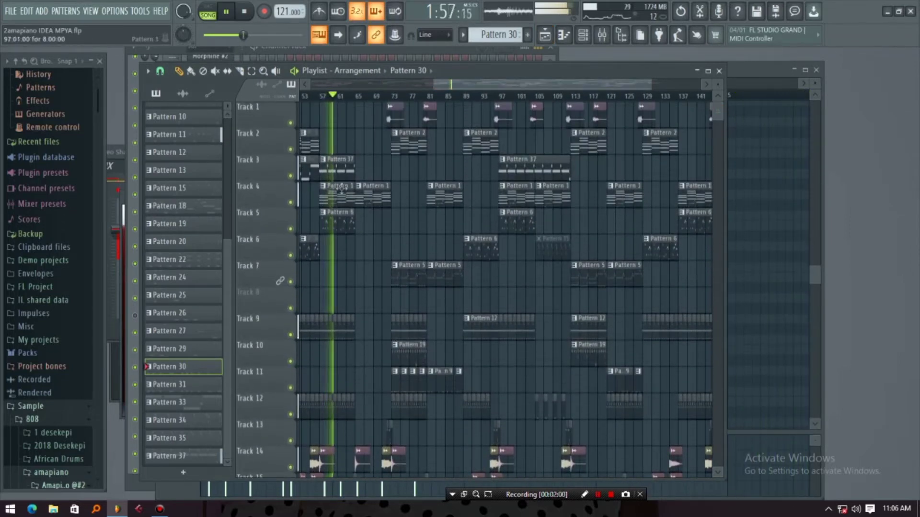
double_click(330, 170)
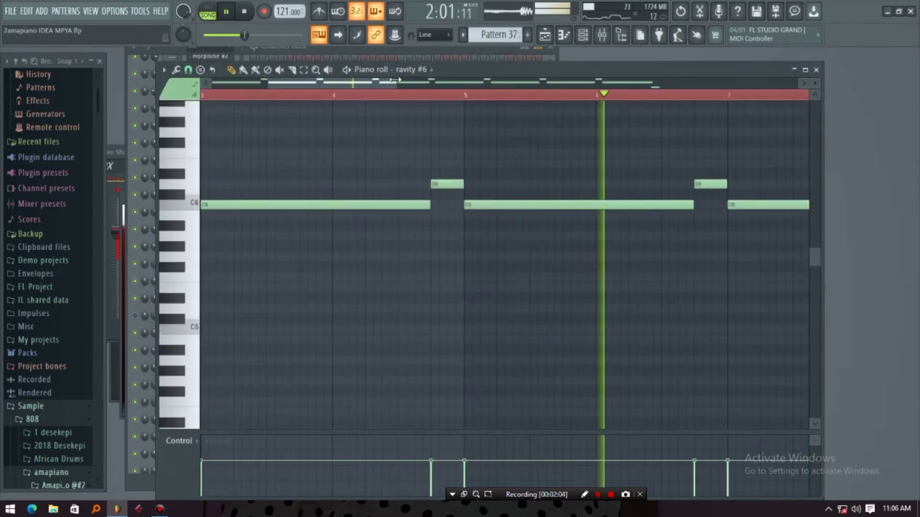
drag(395, 84, 531, 84)
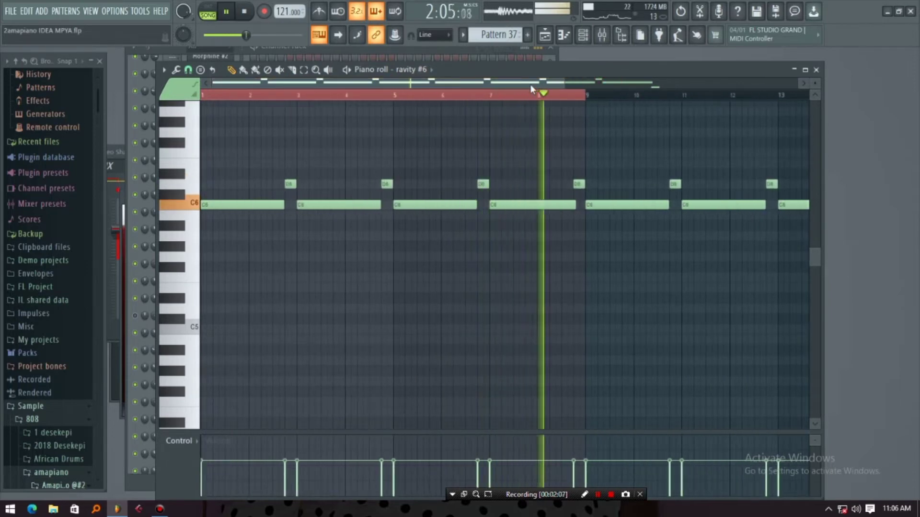
click(816, 70)
click(544, 36)
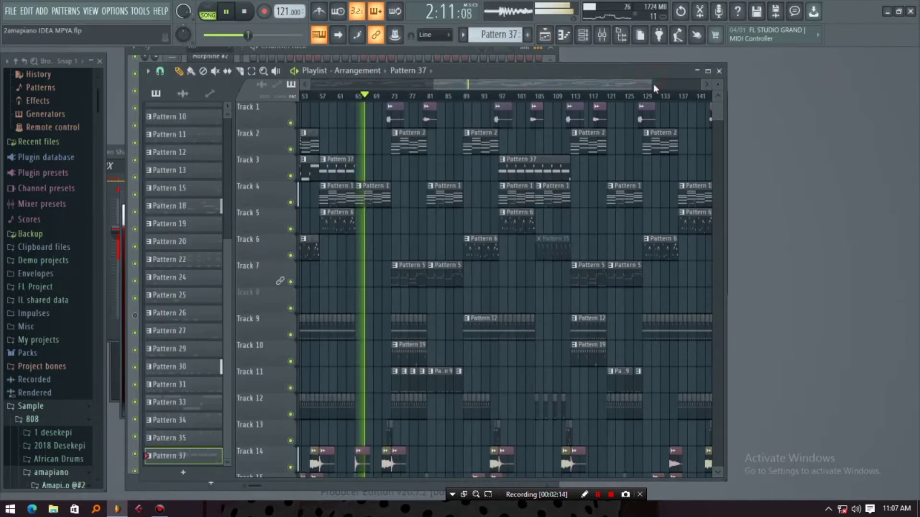
drag(654, 83, 517, 86)
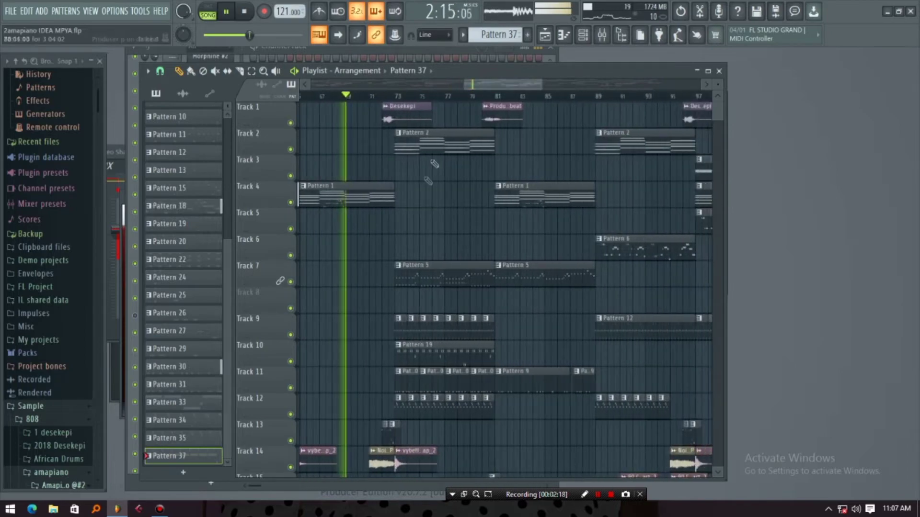
Examine the Kontakt 5 #2 notes of the Pattern 18 clip on Track 21 and the channel rack, then return to the playlist
scroll(323, 324, down, 6)
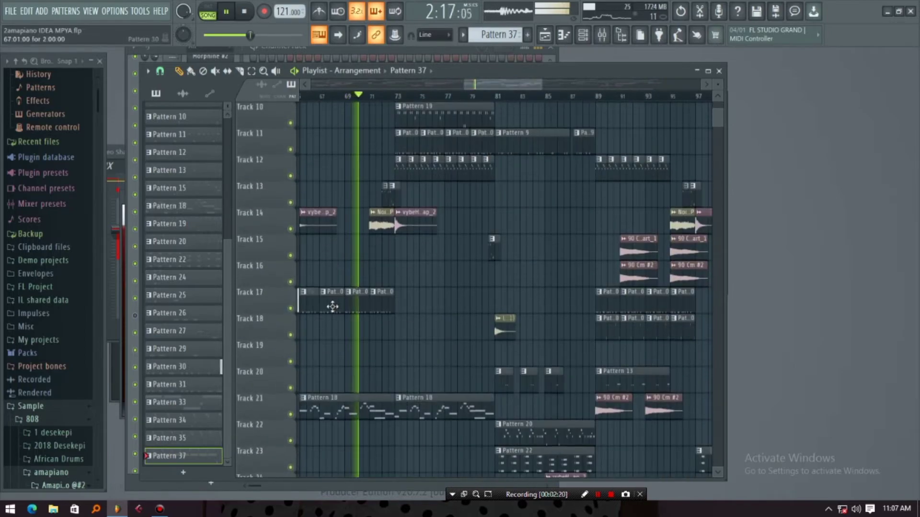
double_click(372, 301)
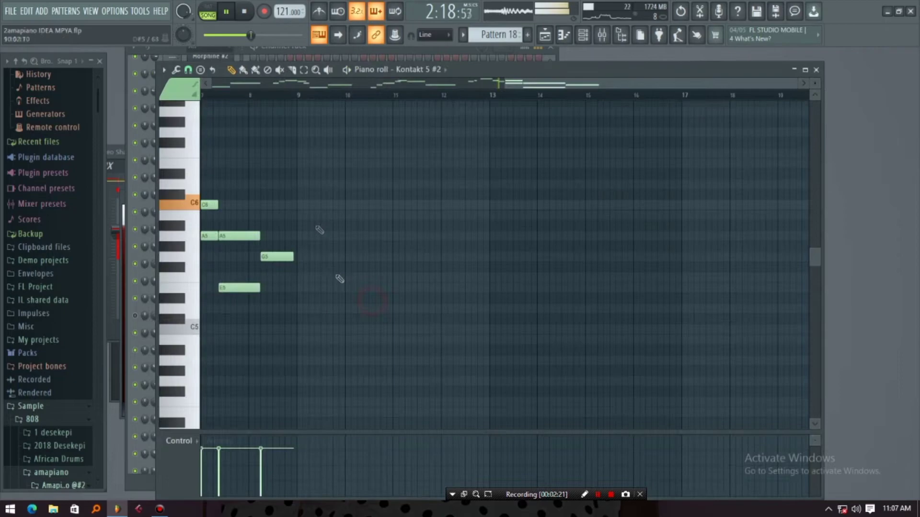
click(404, 50)
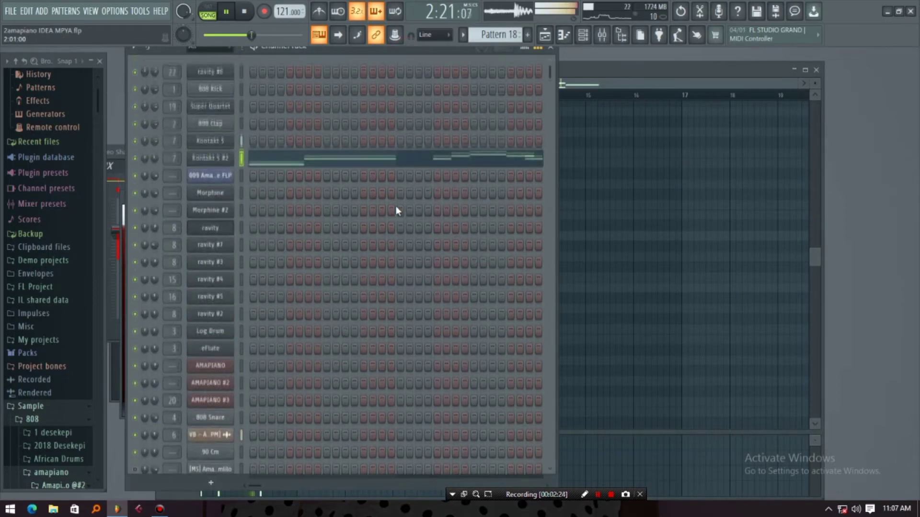
scroll(395, 211, down, 7)
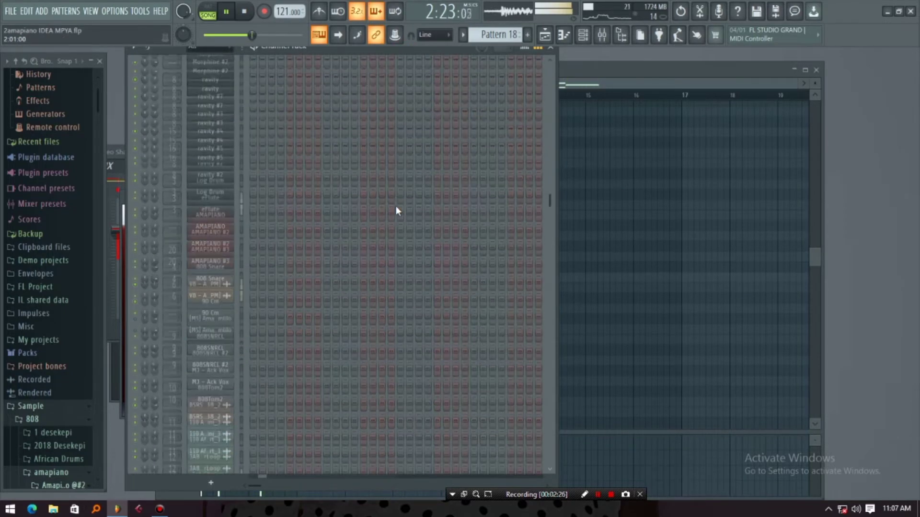
click(546, 35)
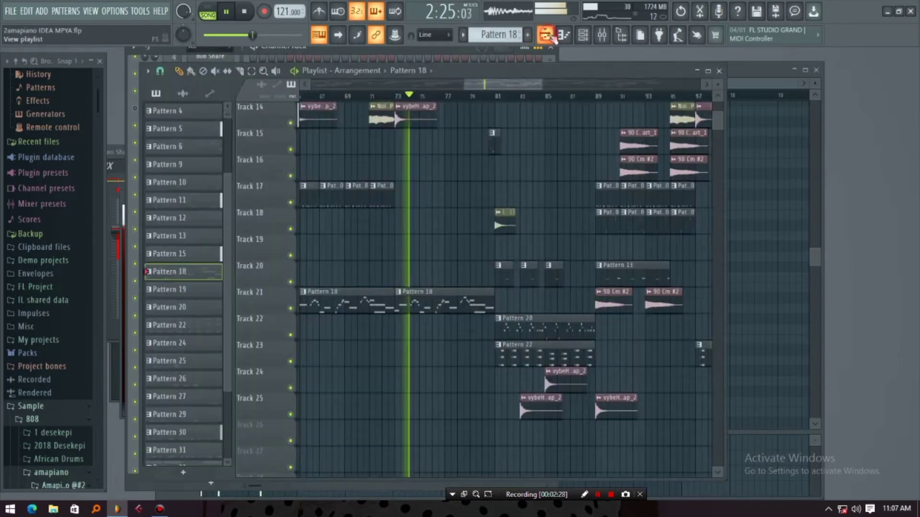
Examine the AMAPIANO notes of the second Pattern 5 clip on Track 7 from their beginning, then return to the playlist
scroll(428, 202, down, 5)
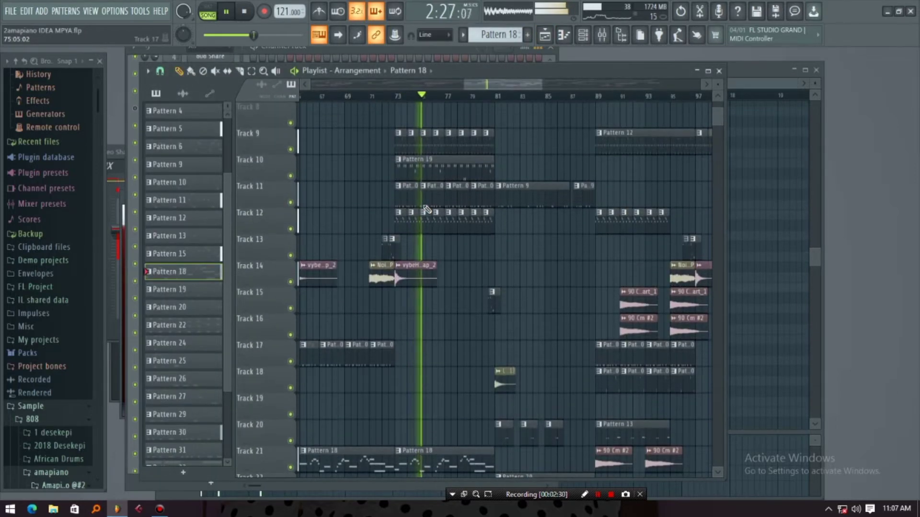
scroll(426, 209, up, 5)
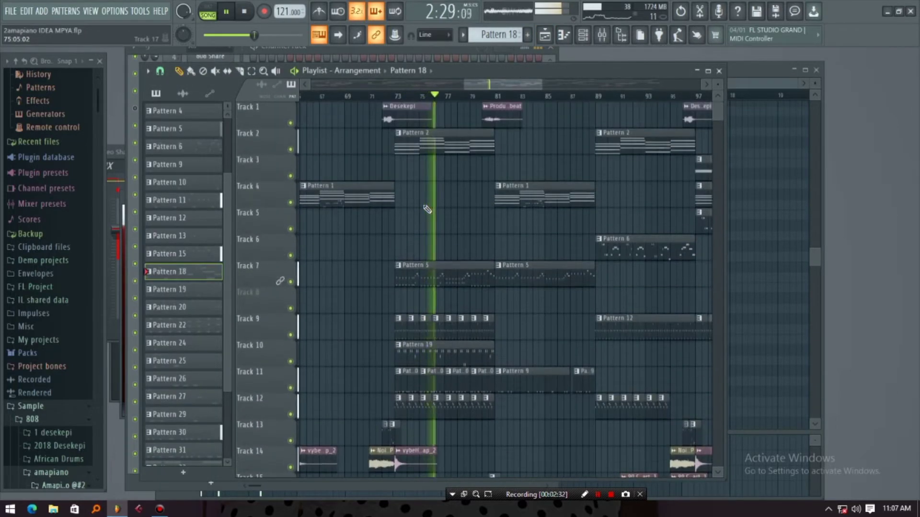
drag(490, 84, 497, 87)
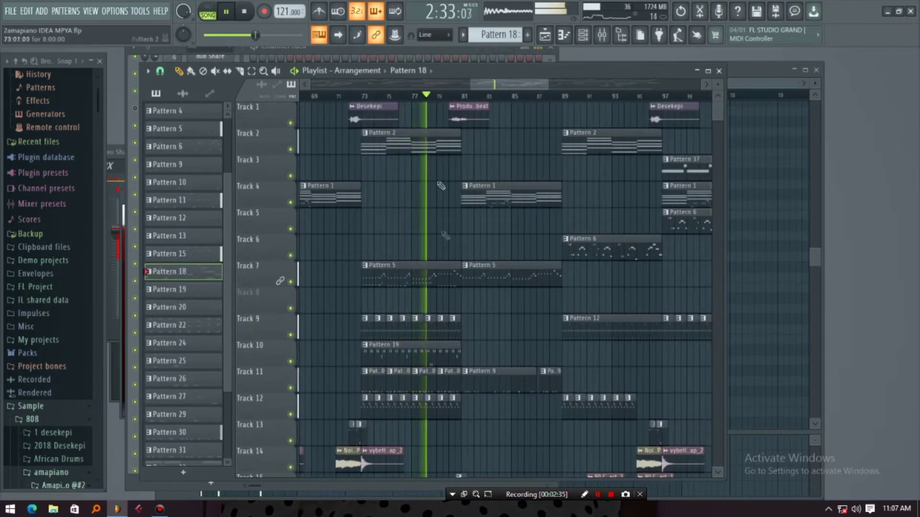
double_click(481, 277)
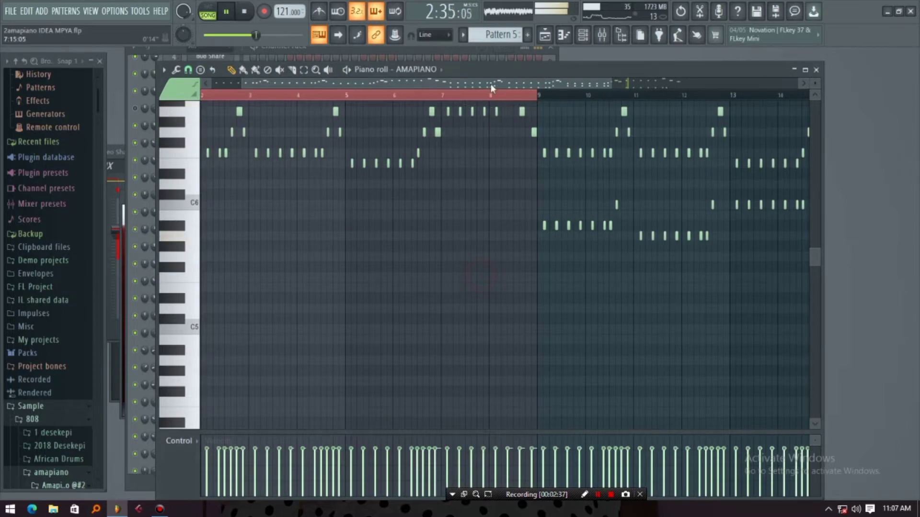
drag(491, 84, 391, 82)
scroll(414, 261, up, 5)
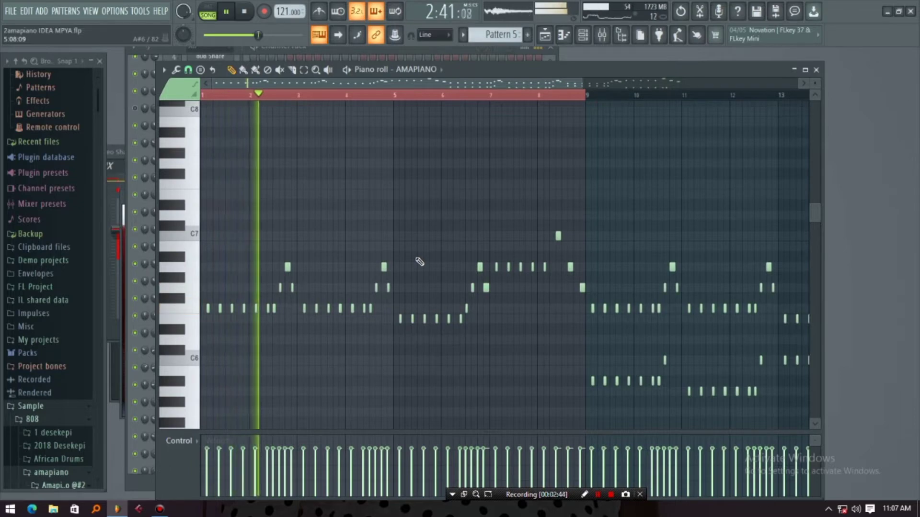
key(F5)
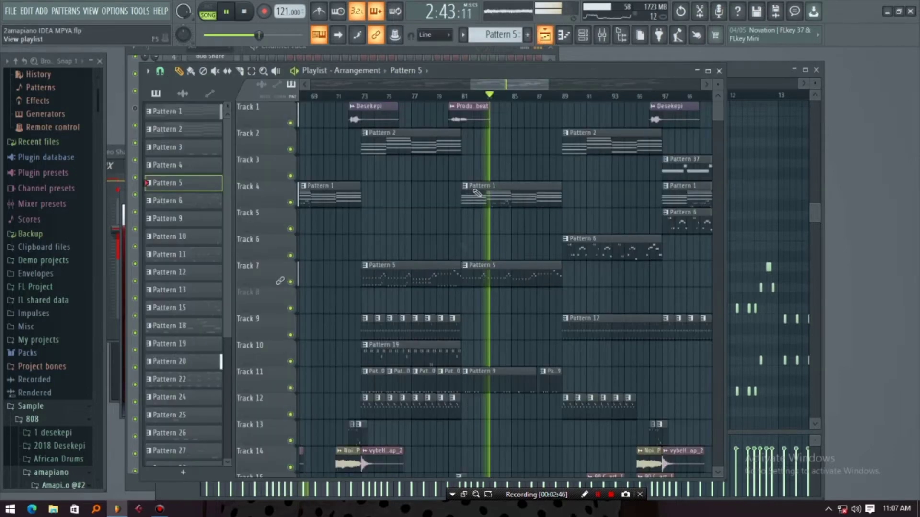
Examine the ravity #4 notes of the Pattern 20 clip on Track 22, then return to the playlist
scroll(503, 337, down, 10)
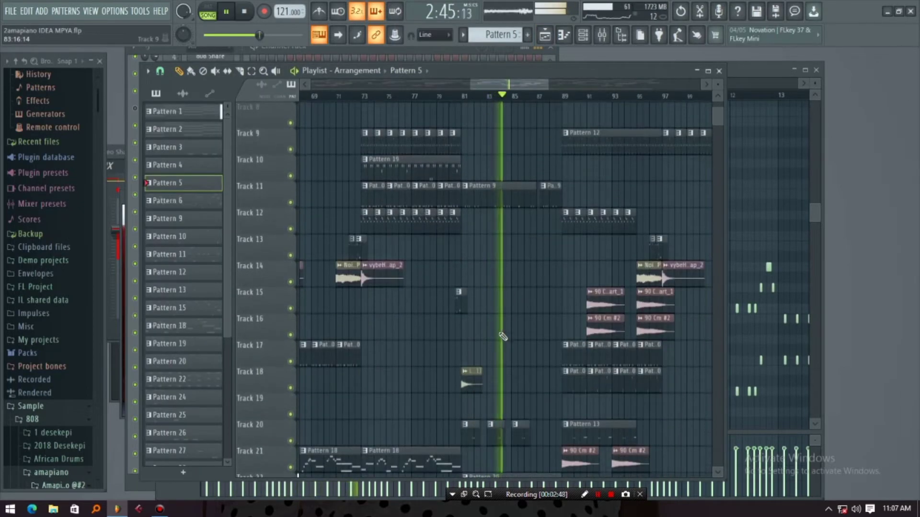
scroll(503, 336, down, 2)
double_click(484, 329)
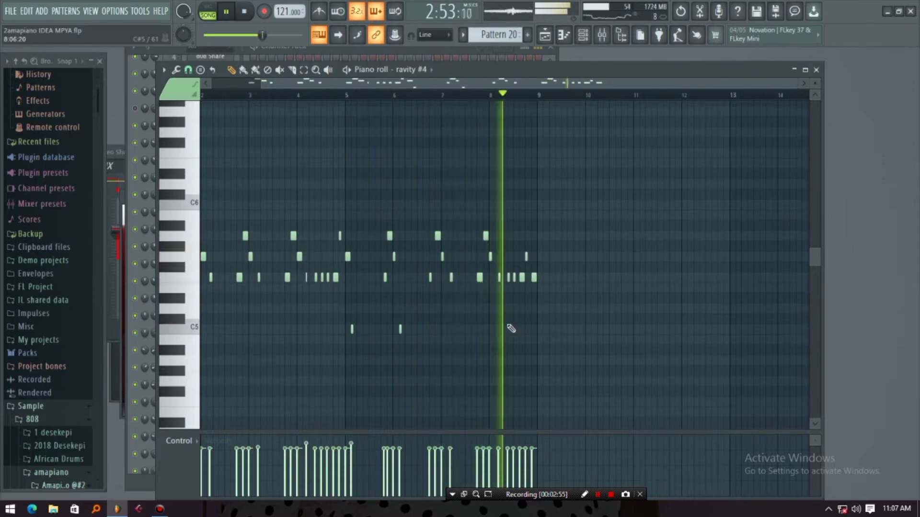
click(546, 35)
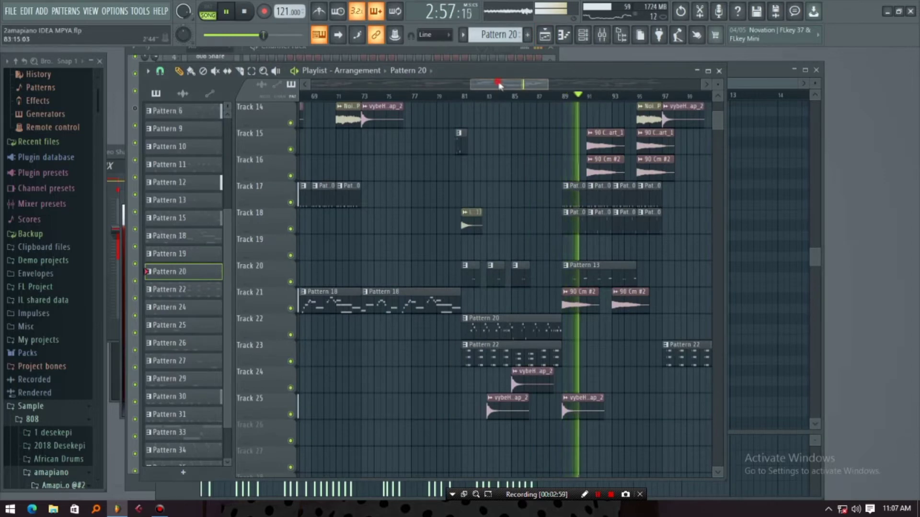
Examine the Kontakt 5 chords of the Pattern 1 clip at bar 97 on Track 4, then close the piano roll and return to the playlist
drag(499, 85, 541, 98)
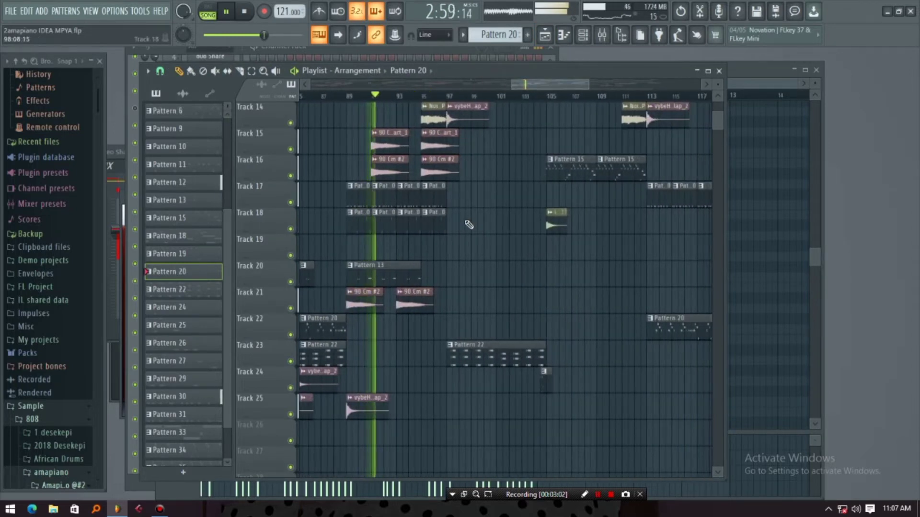
scroll(469, 225, up, 8)
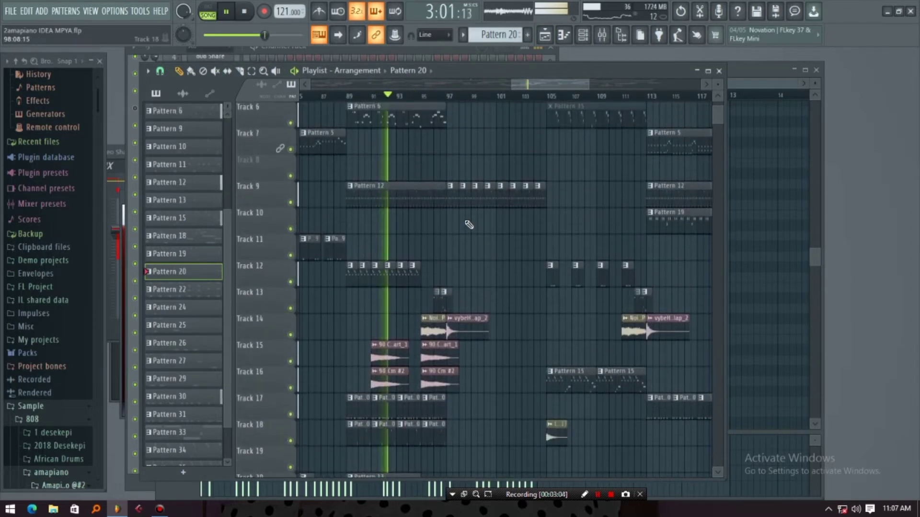
scroll(468, 224, up, 5)
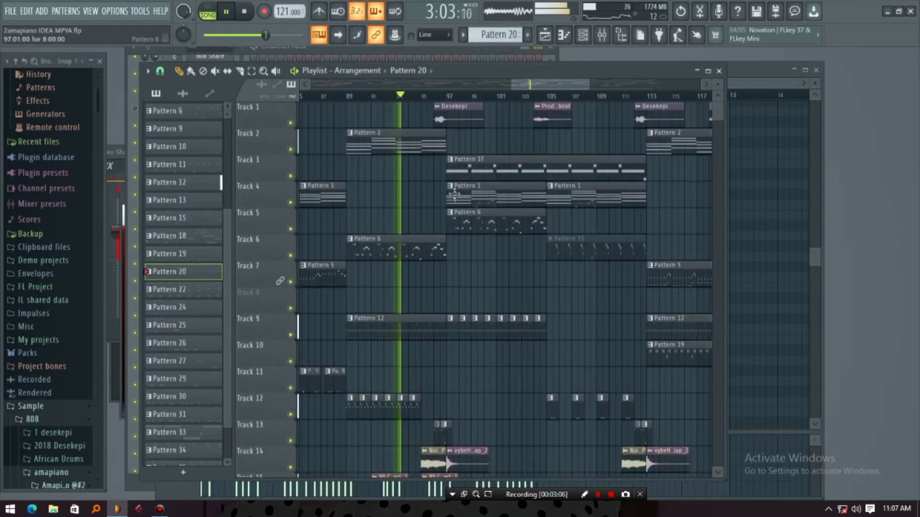
double_click(454, 191)
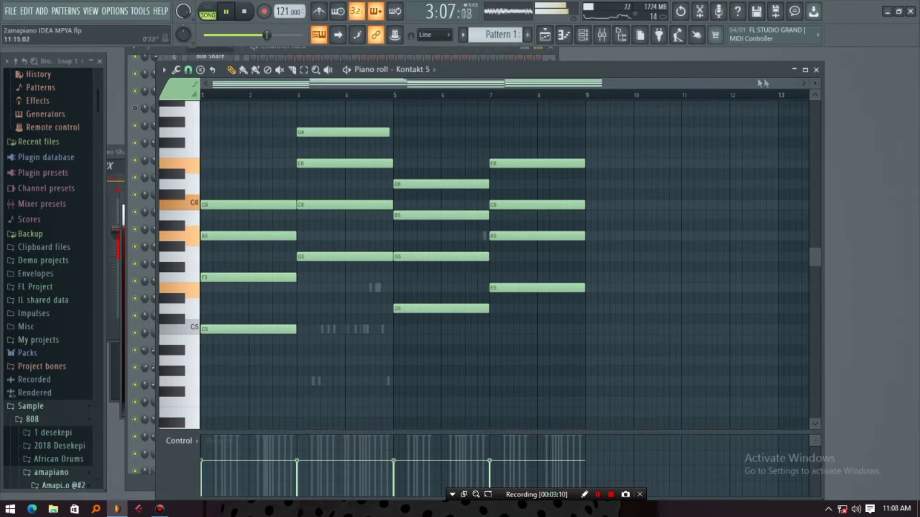
click(816, 71)
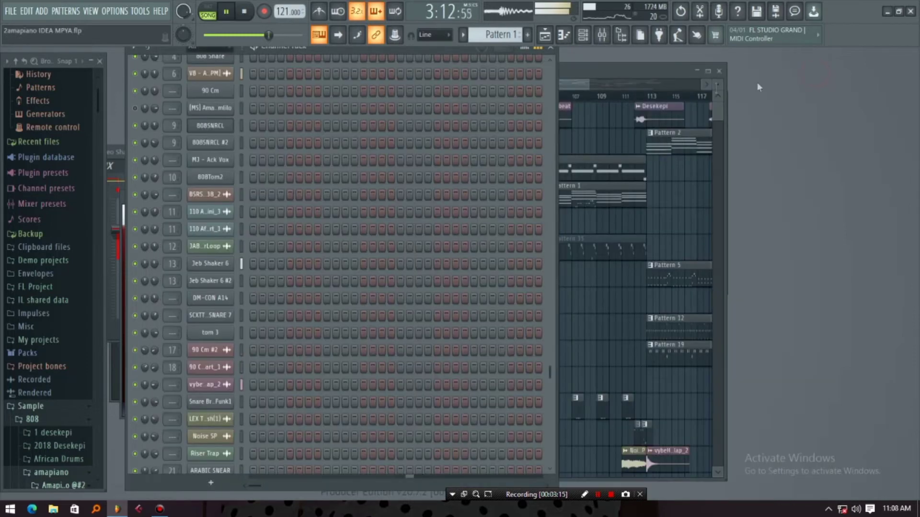
click(608, 70)
Examine the ravity #5 chords of the Pattern 22 clip on Track 23 from bar 1, then return to the playlist
drag(551, 84, 573, 84)
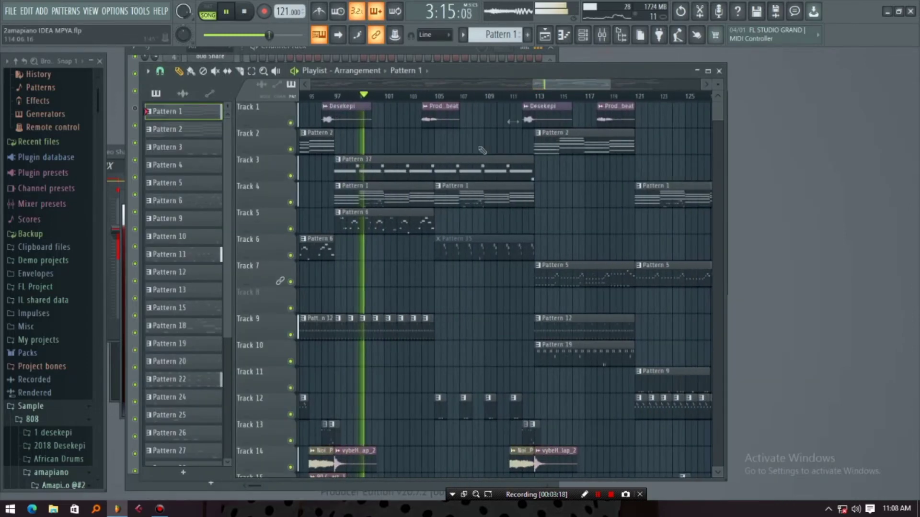
scroll(412, 269, down, 12)
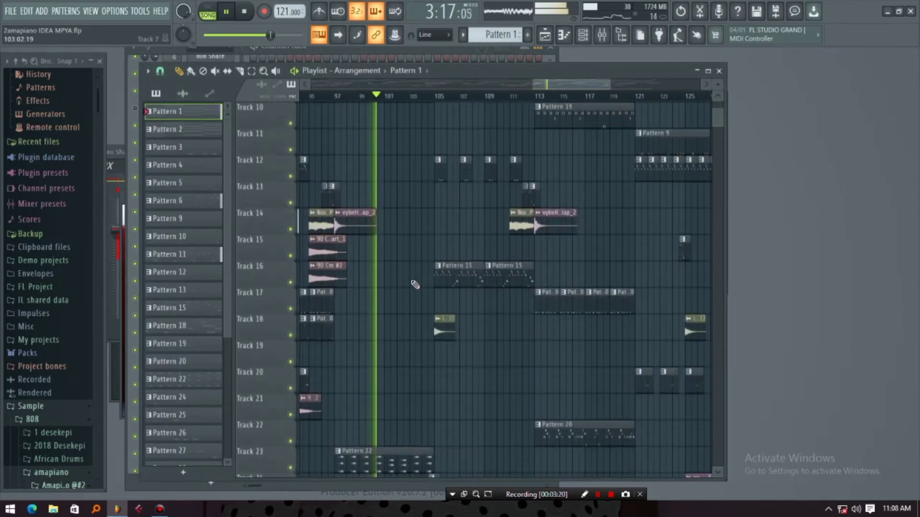
double_click(393, 369)
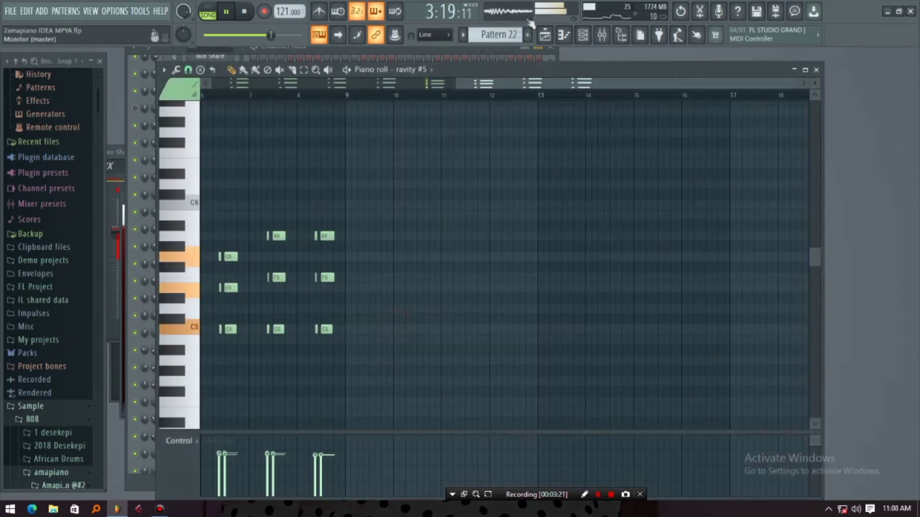
drag(548, 80, 261, 85)
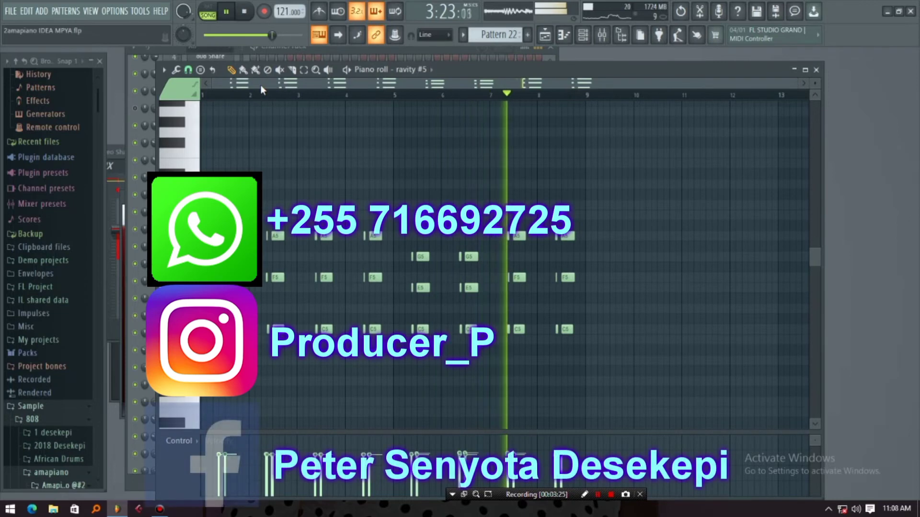
click(555, 36)
click(564, 35)
click(527, 83)
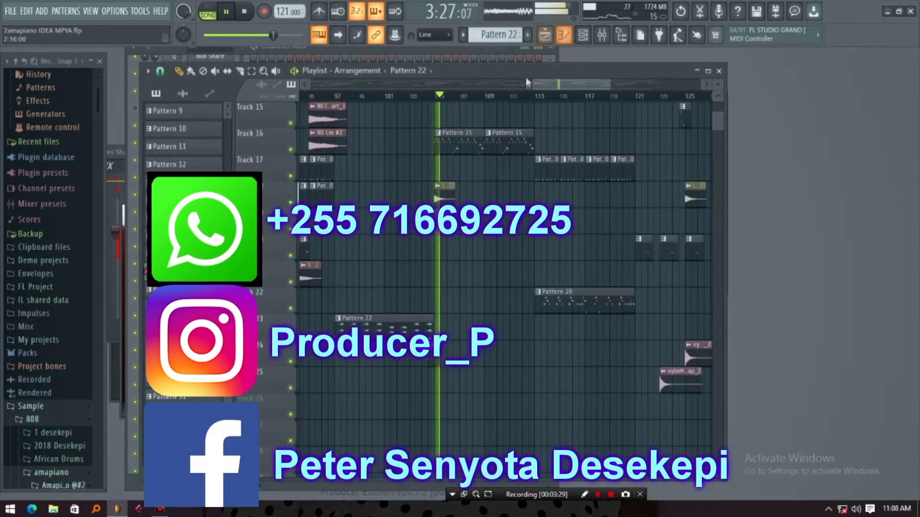
Examine the playlist arrangement across all tracks from about bar 93 to bar 145 while the song plays
drag(558, 86, 571, 90)
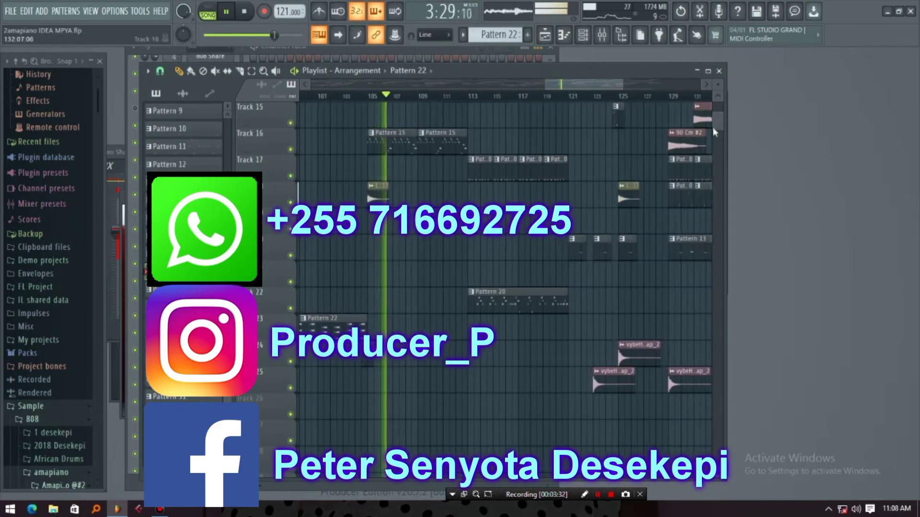
drag(720, 118, 722, 107)
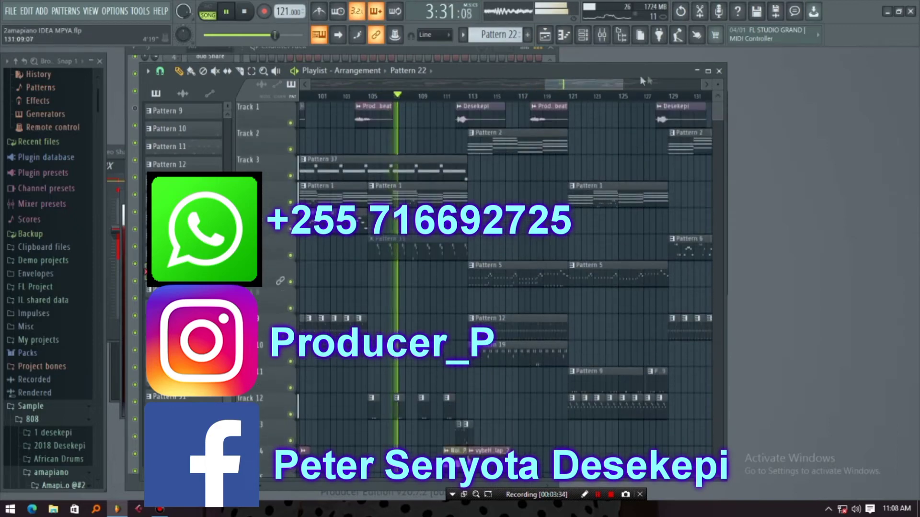
mouse_move(621, 84)
mouse_down()
mouse_move(640, 87)
mouse_move(618, 87)
mouse_up()
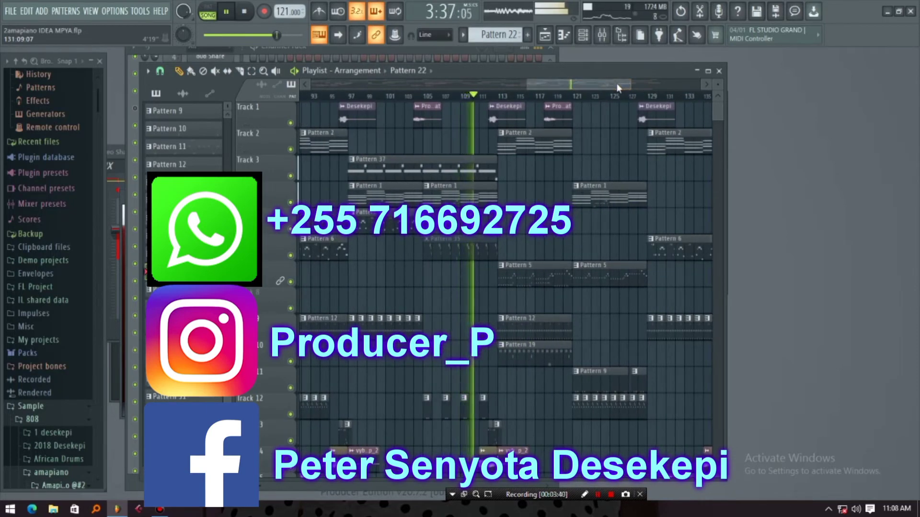
scroll(551, 177, down, 5)
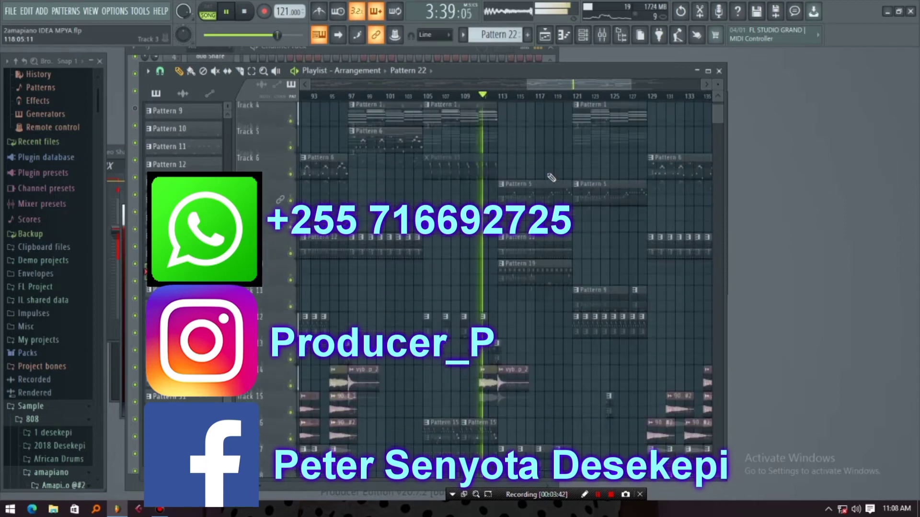
scroll(551, 177, down, 1)
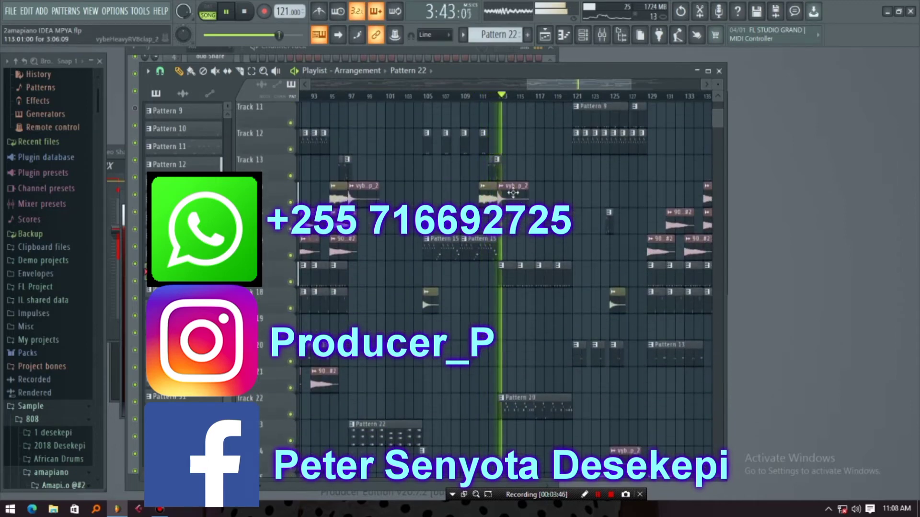
scroll(513, 193, down, 4)
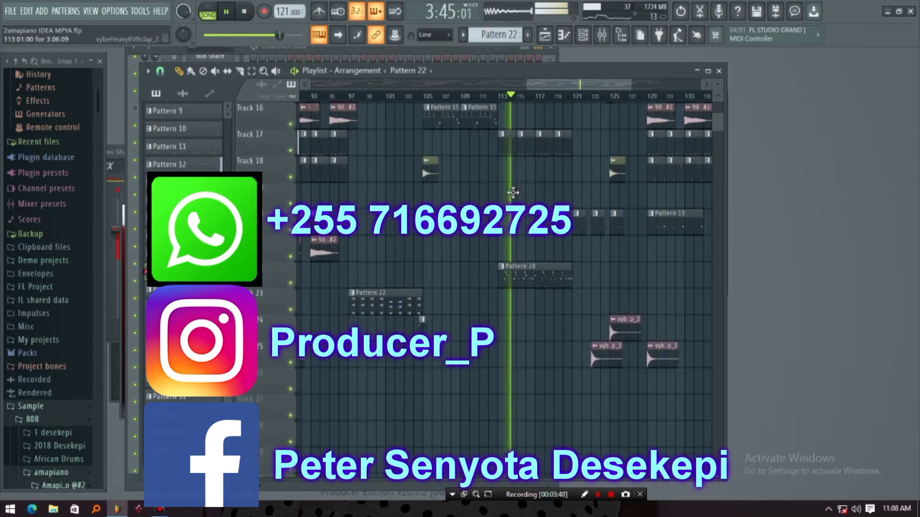
scroll(513, 192, down, 5)
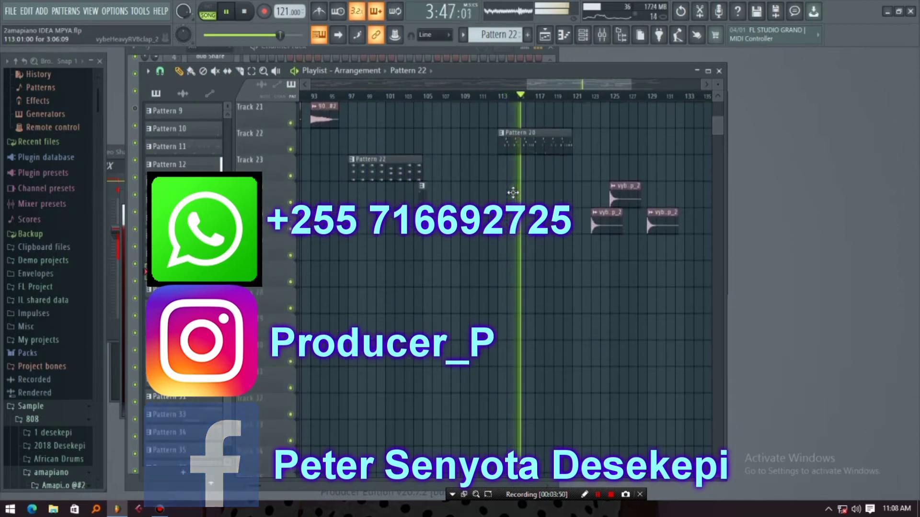
scroll(513, 192, up, 6)
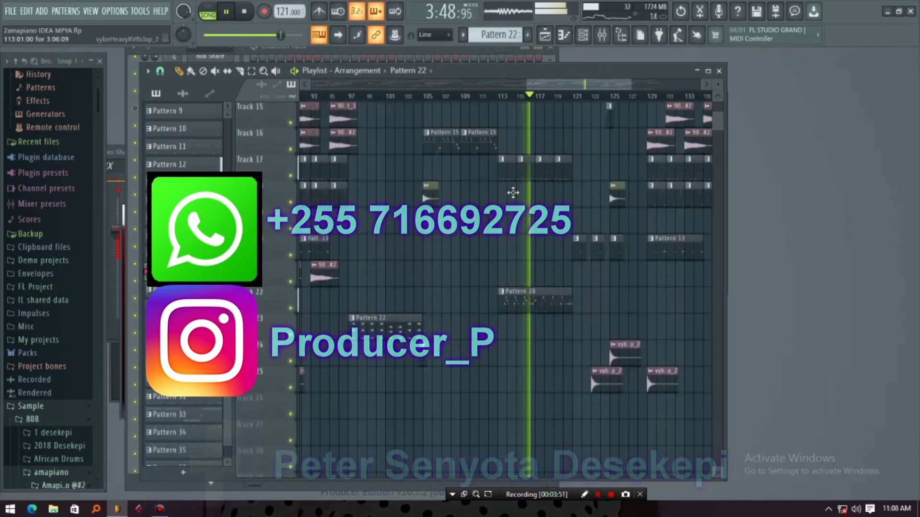
scroll(513, 193, up, 14)
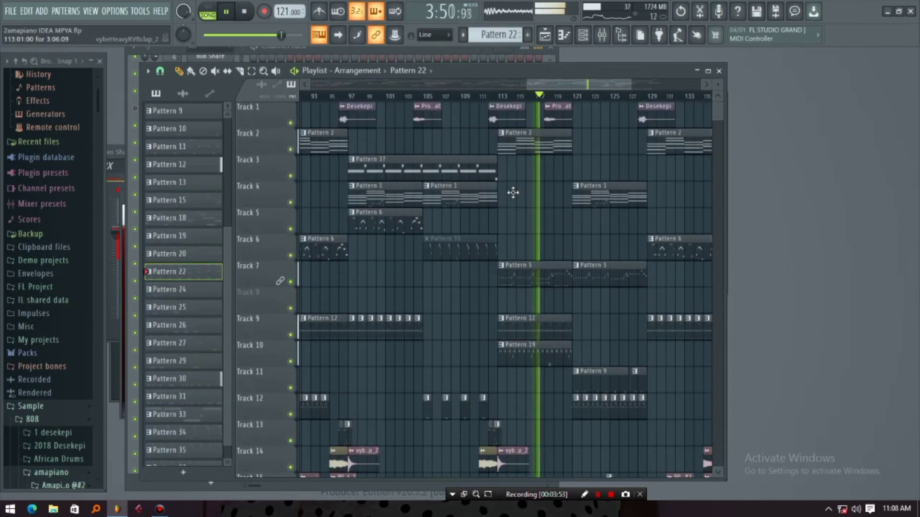
drag(548, 89, 574, 93)
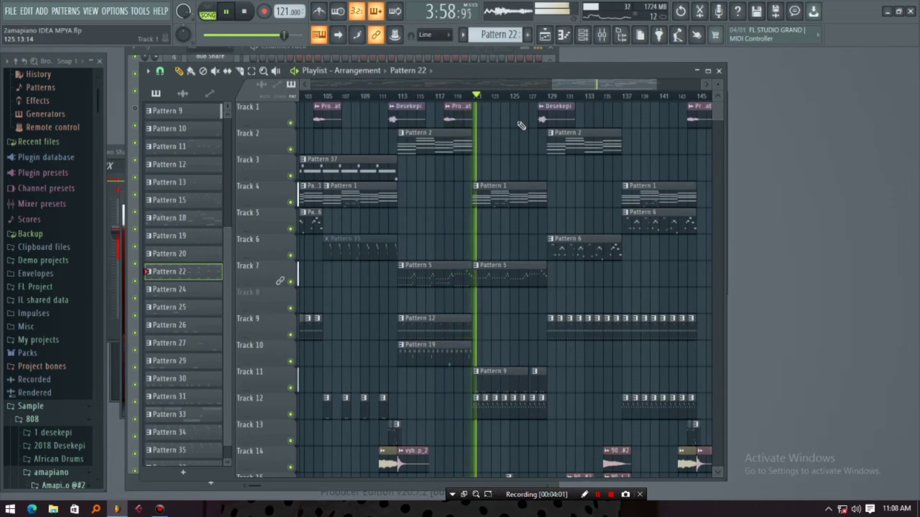
scroll(521, 125, down, 4)
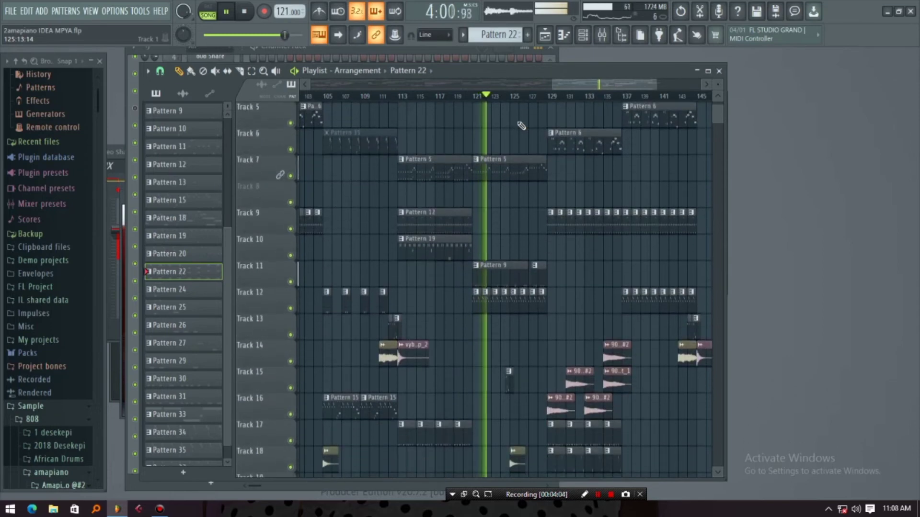
Examine the clips on Tracks 1 to 25 between about bars 103 and 145 while the song plays
scroll(521, 126, down, 6)
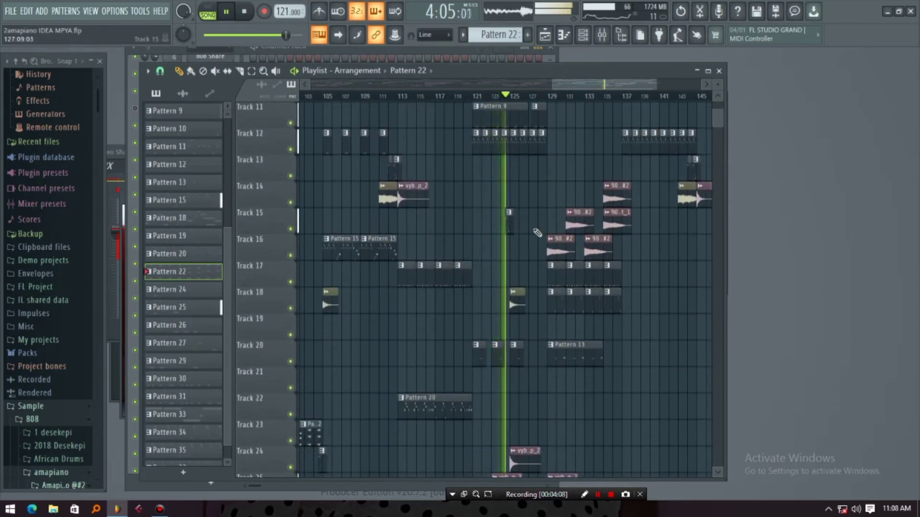
scroll(538, 233, down, 3)
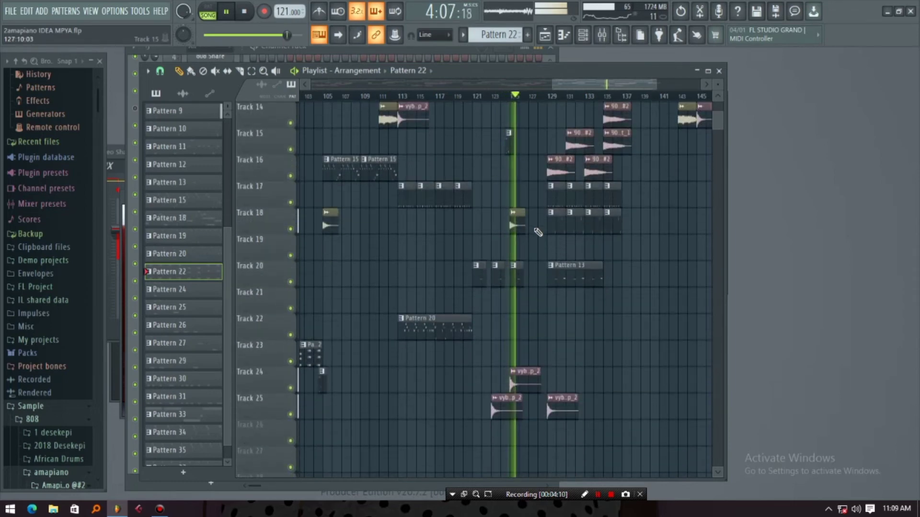
scroll(537, 232, down, 2)
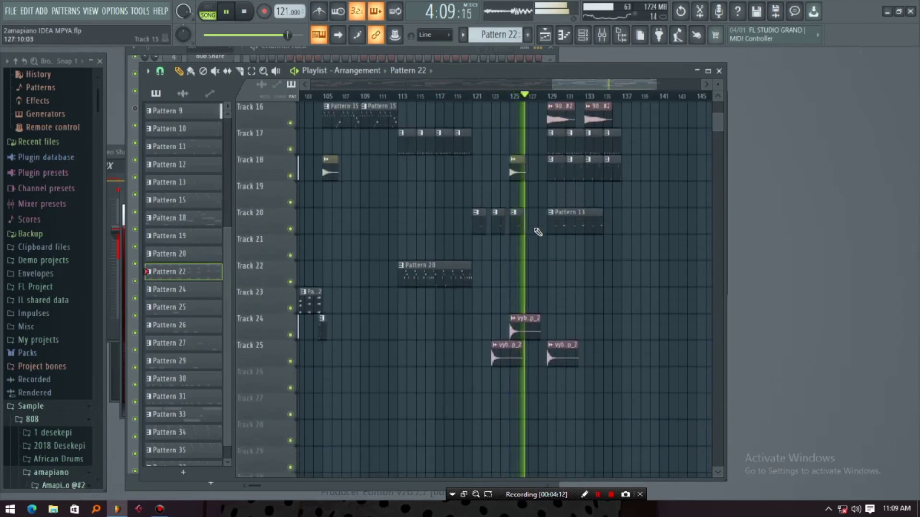
scroll(537, 232, down, 1)
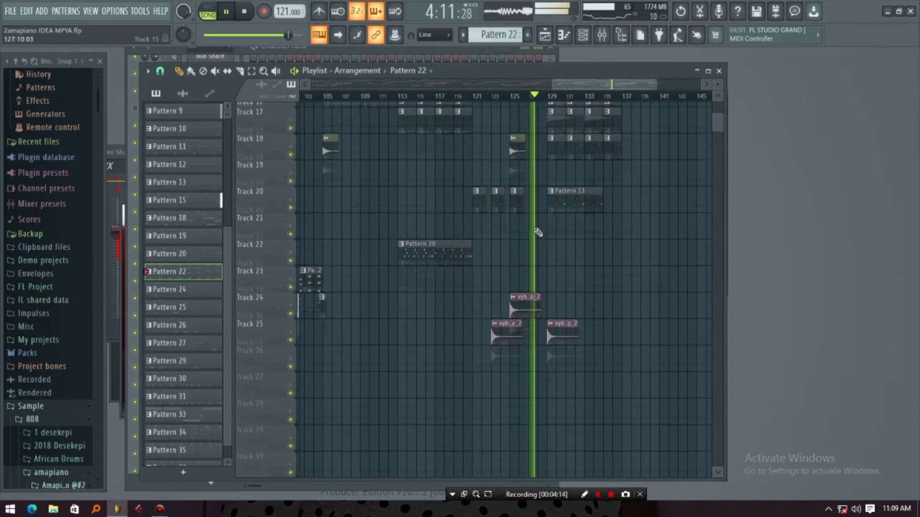
scroll(538, 232, up, 10)
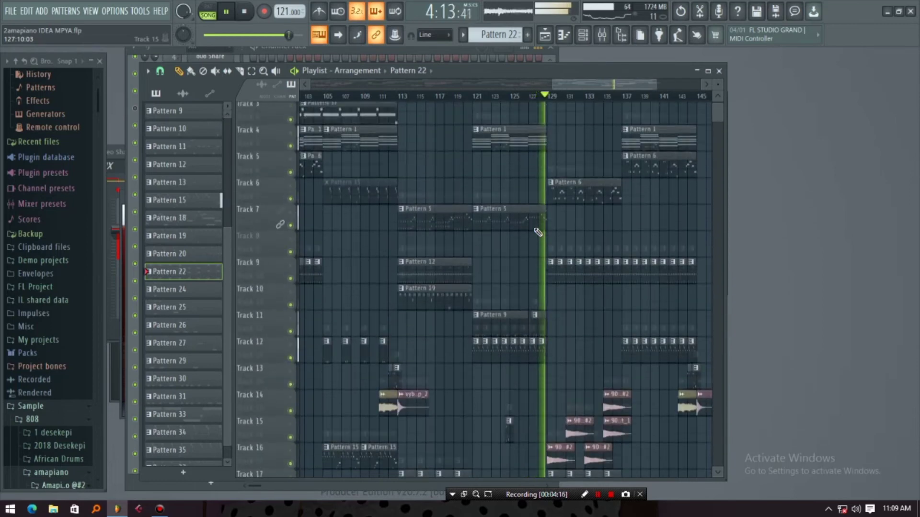
scroll(538, 232, up, 1)
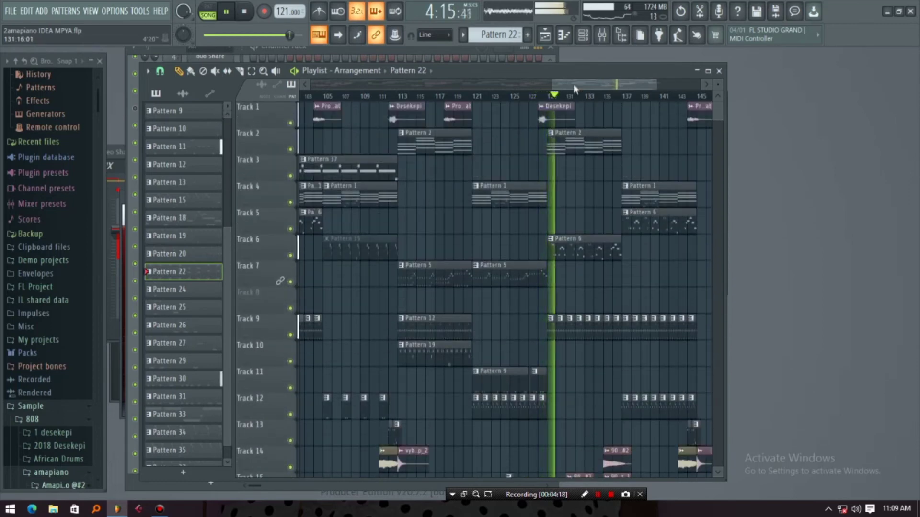
Examine the song's closing section from about bar 125 onward, then the layout of the whole arrangement during playback
drag(574, 89, 609, 90)
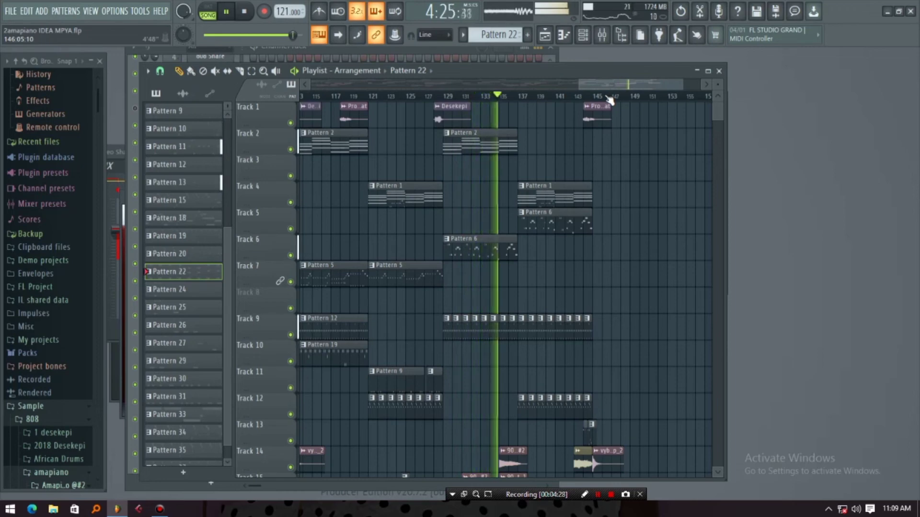
drag(604, 85, 645, 87)
scroll(718, 118, down, 5)
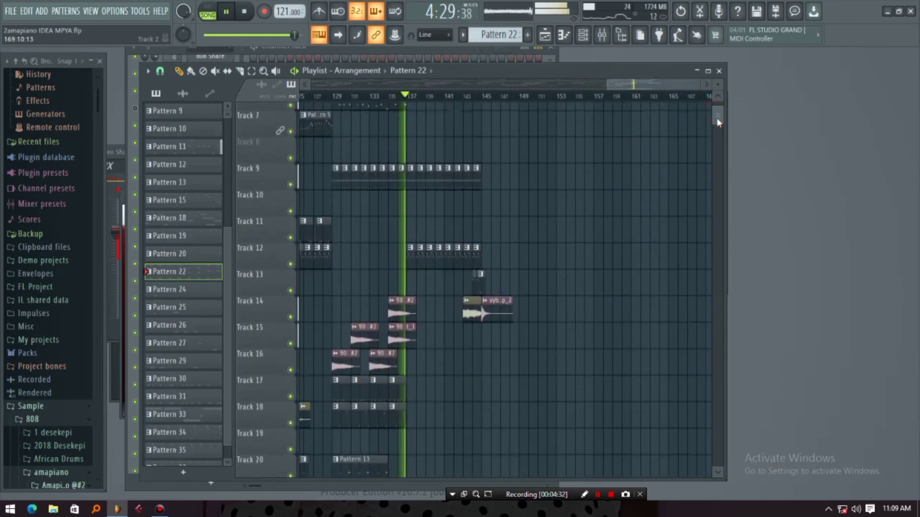
click(609, 84)
drag(610, 85, 309, 85)
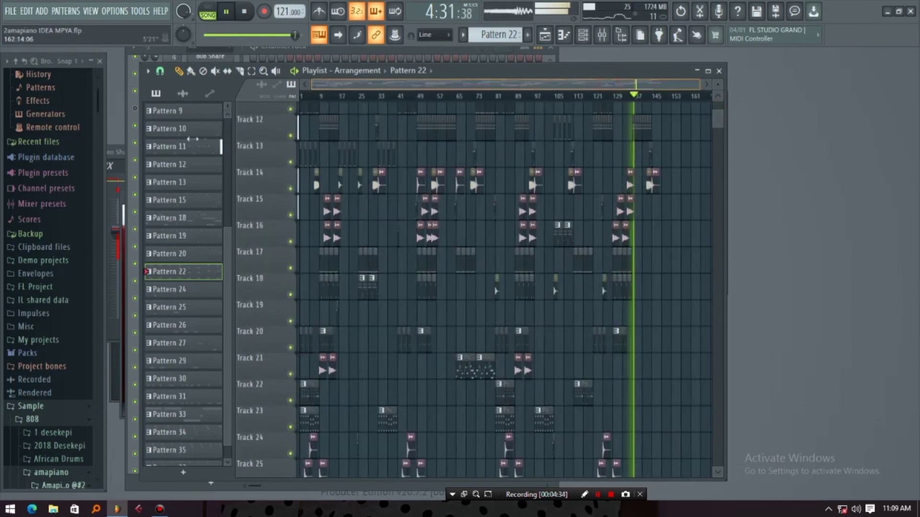
drag(723, 125, 695, 85)
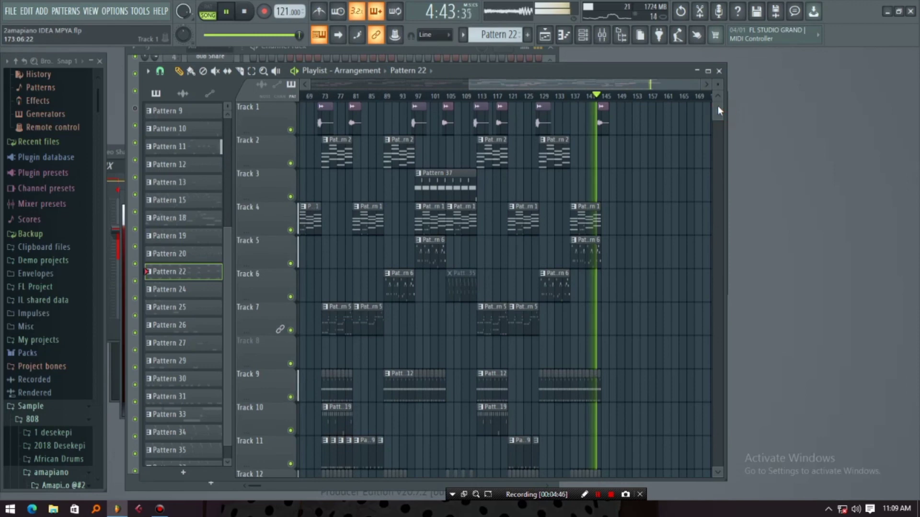